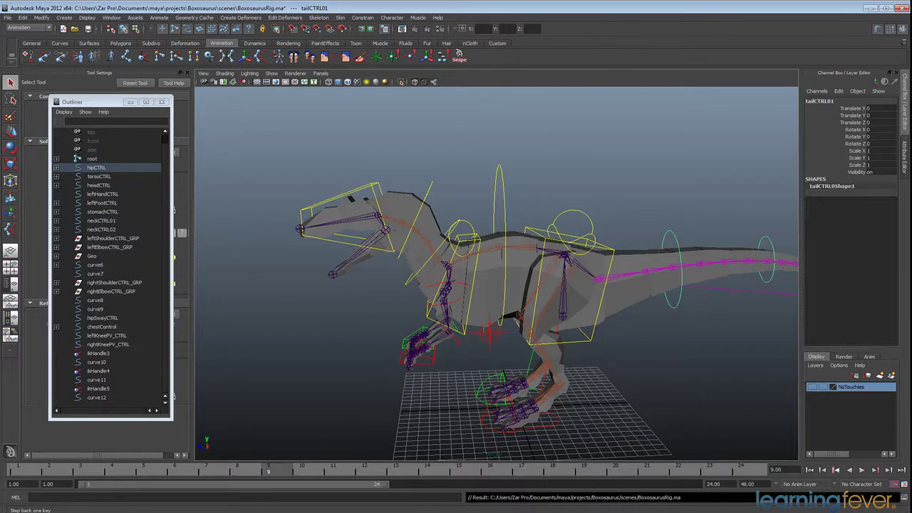
# Examine the dinosaur rig's hip sway, head, limb and tail controls from several angles.
pyautogui.keyDown('alt'); pyautogui.moveTo(627, 374); pyautogui.dragTo(524, 286); pyautogui.keyUp('alt')
pyautogui.click(525, 284)
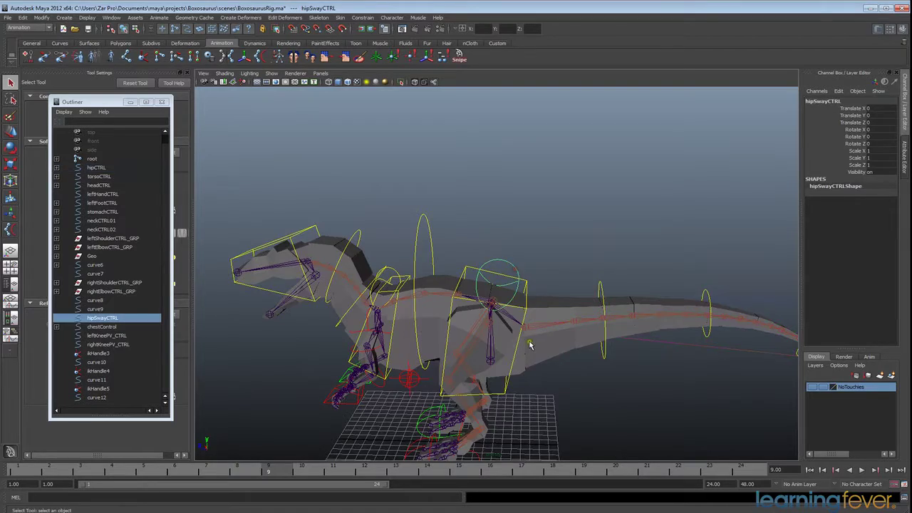
pyautogui.keyDown('alt'); pyautogui.moveTo(531, 346); pyautogui.dragTo(601, 341); pyautogui.keyUp('alt')
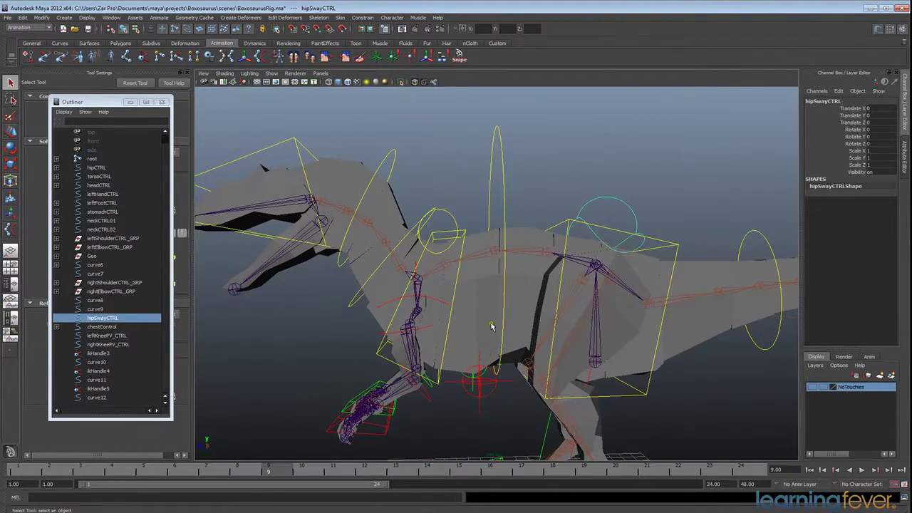
pyautogui.keyDown('alt'); pyautogui.moveTo(359, 312); pyautogui.dragTo(462, 350, button='middle'); pyautogui.keyUp('alt')
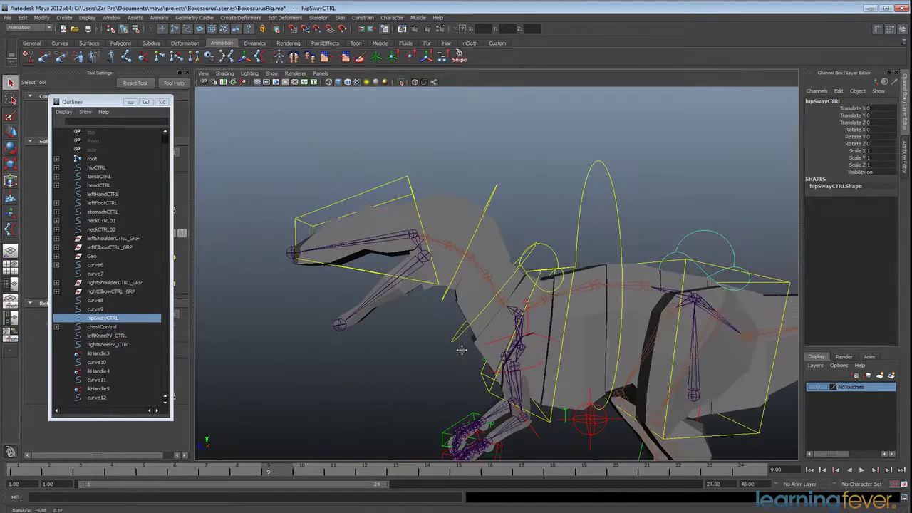
pyautogui.keyDown('alt'); pyautogui.moveTo(430, 265); pyautogui.dragTo(412, 275, button='middle'); pyautogui.keyUp('alt')
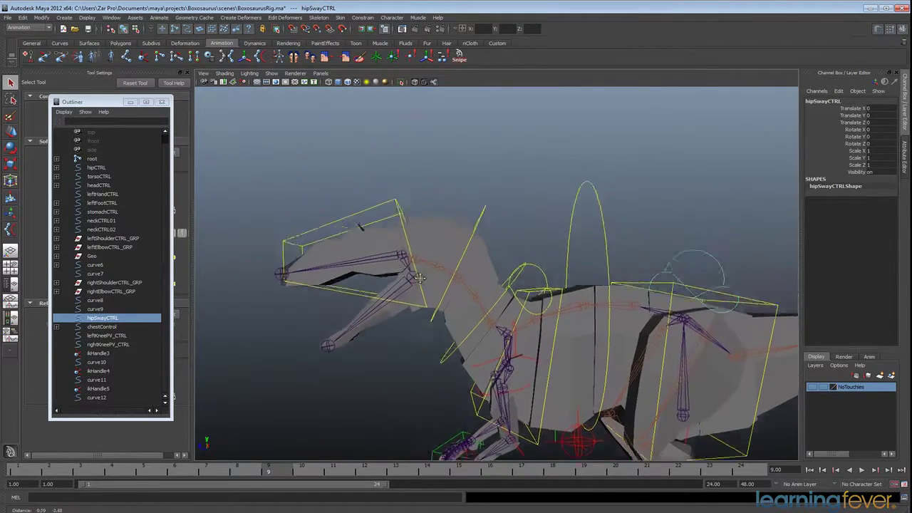
pyautogui.keyDown('alt'); pyautogui.moveTo(412, 276); pyautogui.dragTo(411, 272); pyautogui.keyUp('alt')
pyautogui.keyDown('alt'); pyautogui.moveTo(605, 365); pyautogui.dragTo(601, 347); pyautogui.keyUp('alt')
pyautogui.scroll(-4, 485, 333)
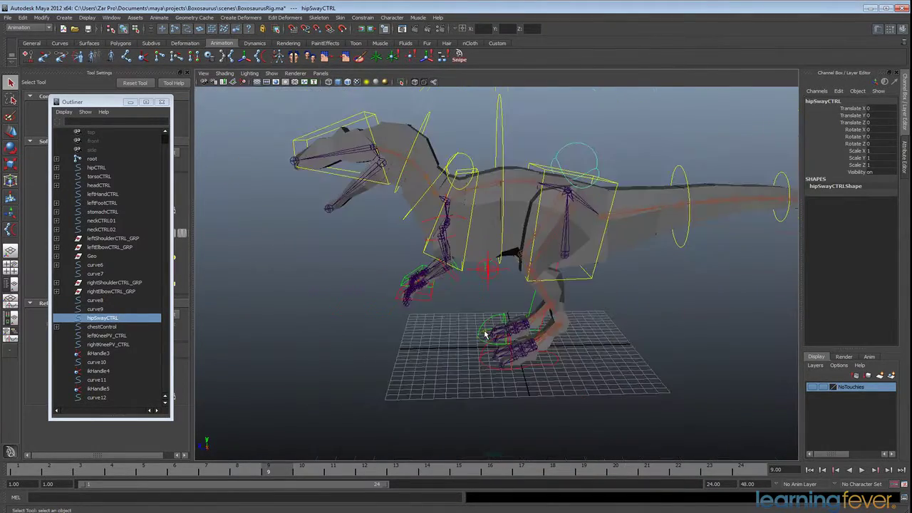
pyautogui.keyDown('alt'); pyautogui.moveTo(548, 310); pyautogui.dragTo(532, 326, button='middle'); pyautogui.keyUp('alt')
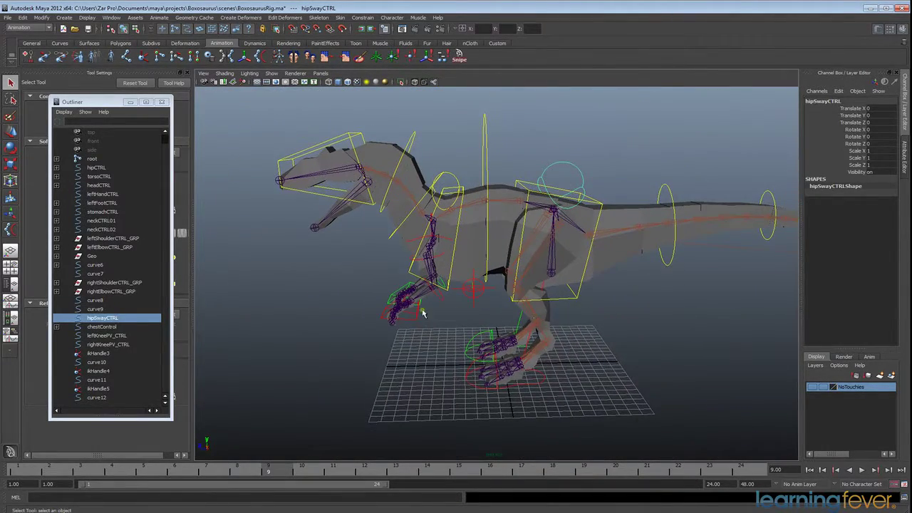
# Run the kk_controllers script and create a four-arrow control curve at the origin.
pyautogui.click(285, 497)
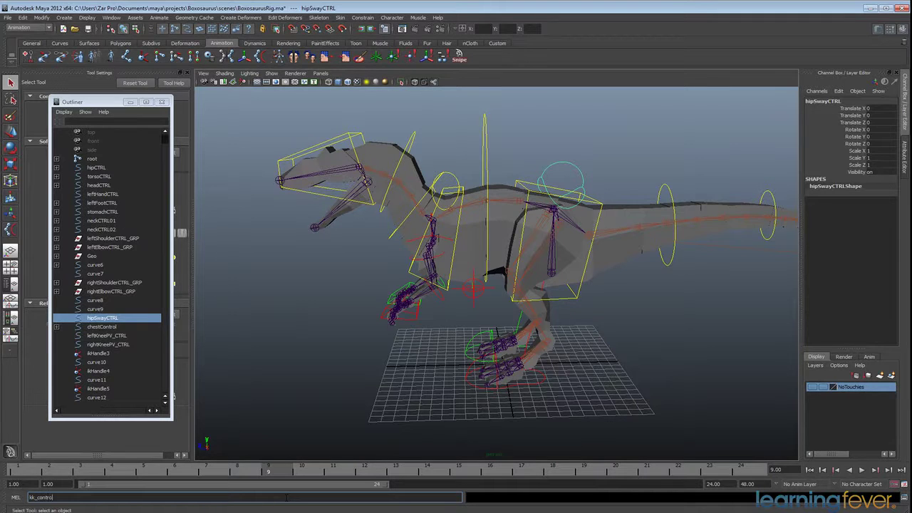
pyautogui.write('kk_controllers')
pyautogui.press('Return')
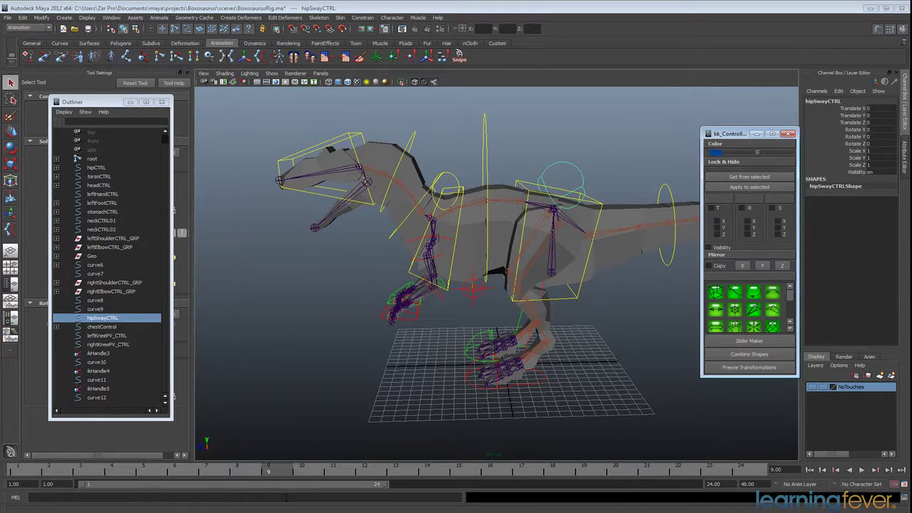
pyautogui.click(724, 316)
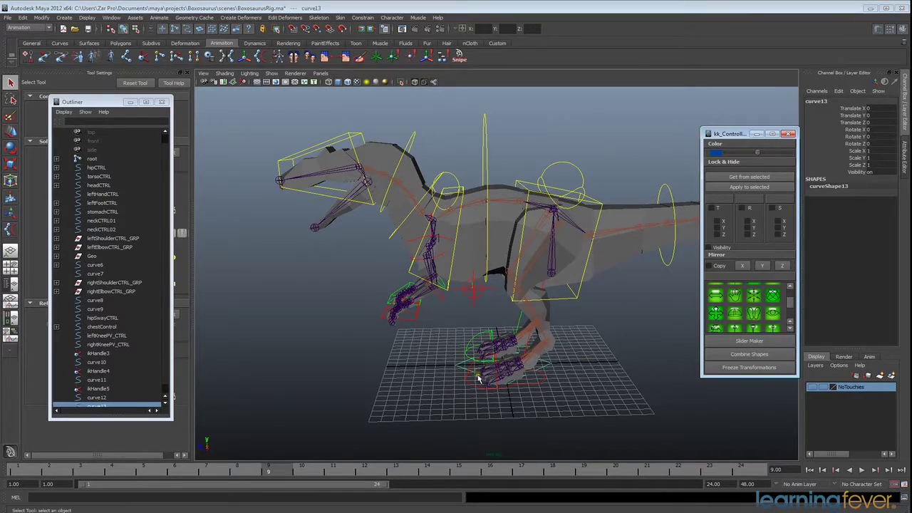
# Scale the new arrow curve uniformly to about 6.06 so it extends beyond the dinosaur's feet.
pyautogui.keyDown('alt'); pyautogui.moveTo(481, 379); pyautogui.dragTo(832, 383); pyautogui.keyUp('alt')
pyautogui.press('r')
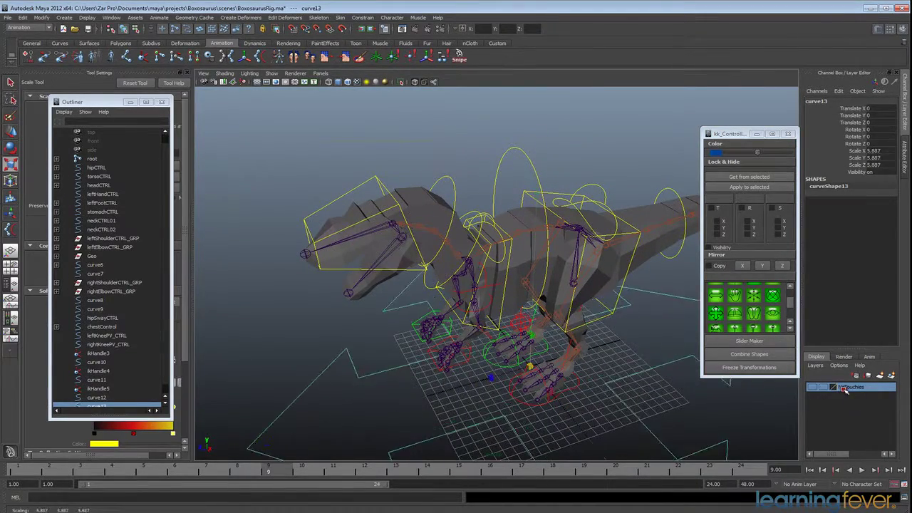
pyautogui.moveTo(528, 365)
pyautogui.mouseDown()
pyautogui.moveTo(554, 360)
pyautogui.moveTo(515, 367)
pyautogui.mouseUp()
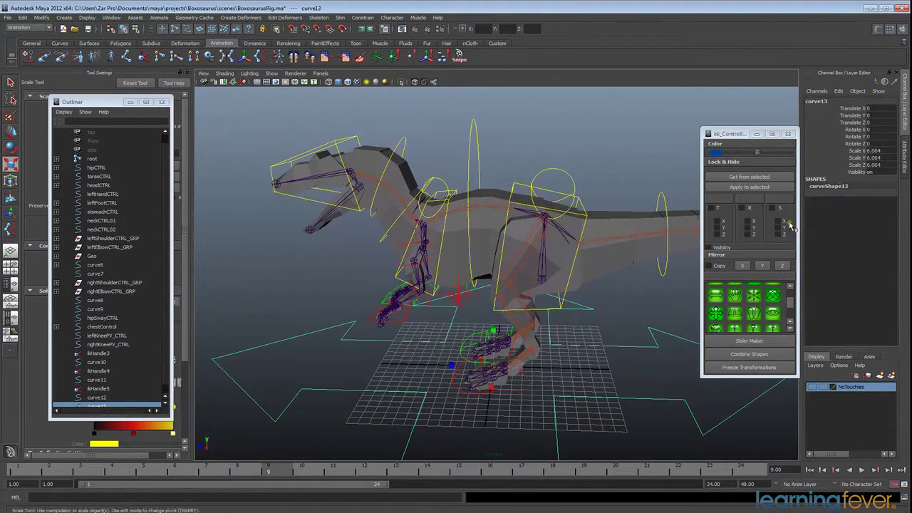
# Rename the arrow curve masterCTRL and close the controller creation window.
pyautogui.doubleClick(834, 101)
pyautogui.write('masterCTRL')
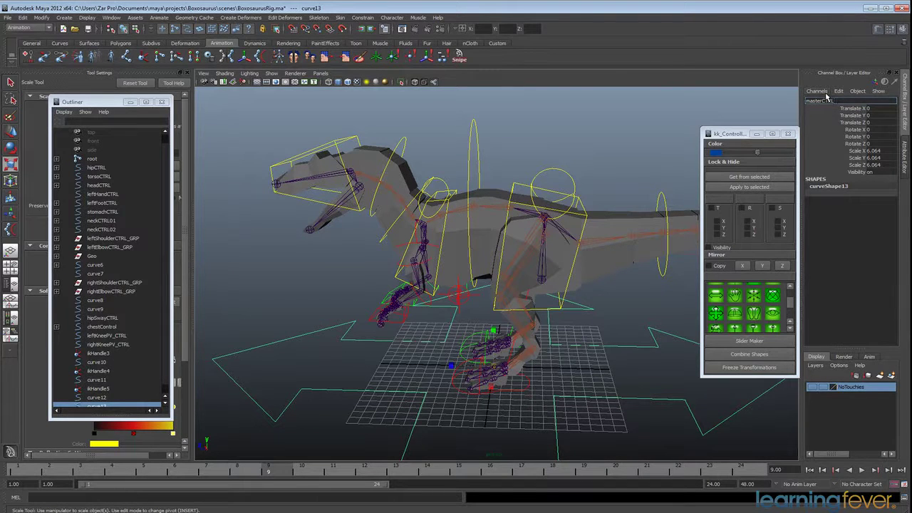
pyautogui.press('Return')
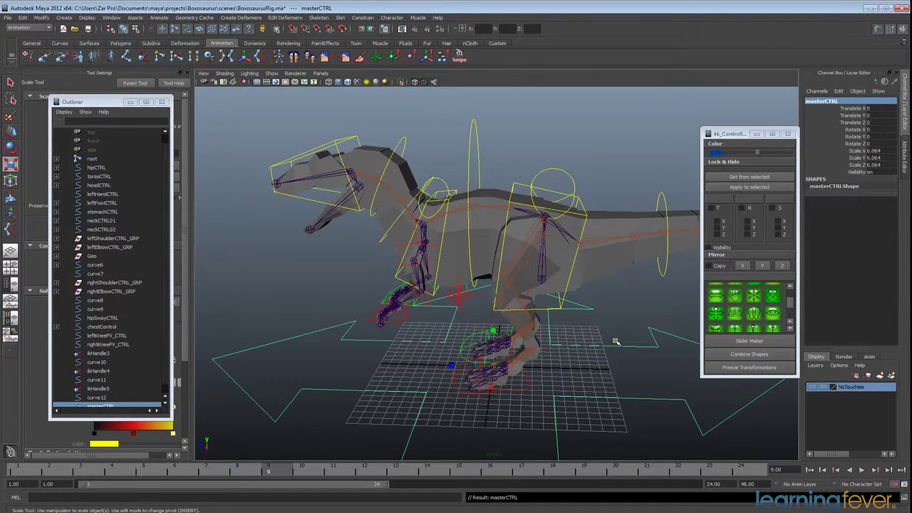
pyautogui.click(616, 342)
pyautogui.moveTo(491, 346)
pyautogui.keyDown('alt'); pyautogui.mouseDown()
pyautogui.moveTo(468, 324)
pyautogui.moveTo(518, 342)
pyautogui.moveTo(479, 337)
pyautogui.mouseUp(); pyautogui.keyUp('alt')
pyautogui.click(788, 133)
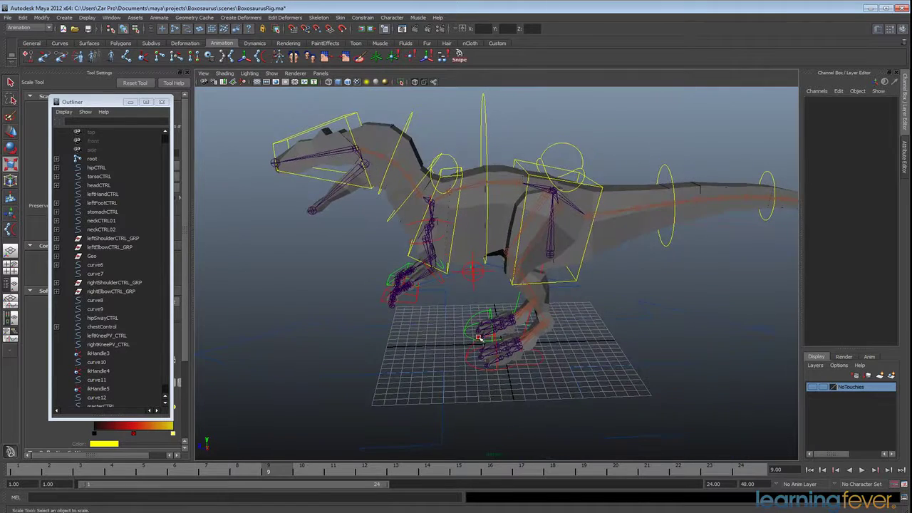
# Scale masterCTRL down slightly around the feet and freeze its scale.
pyautogui.click(643, 367)
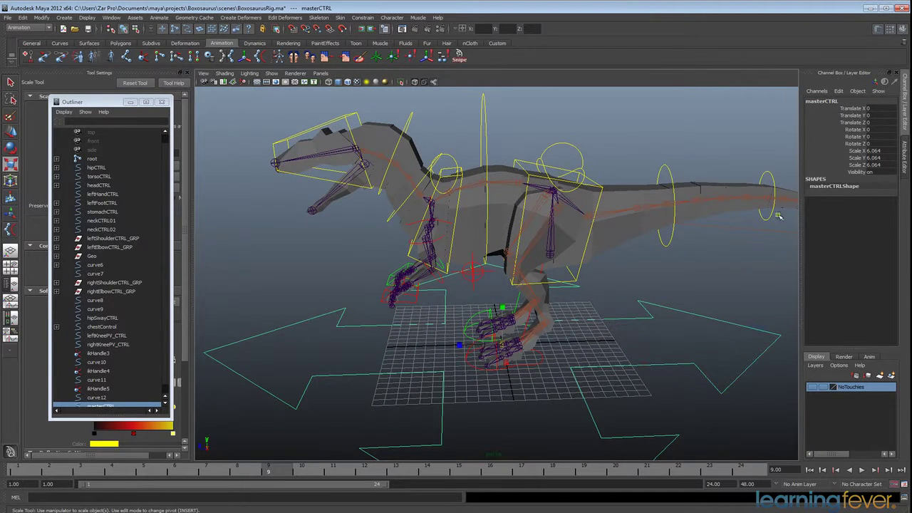
pyautogui.moveTo(511, 339); pyautogui.dragTo(450, 370)
pyautogui.rightClick(858, 144)
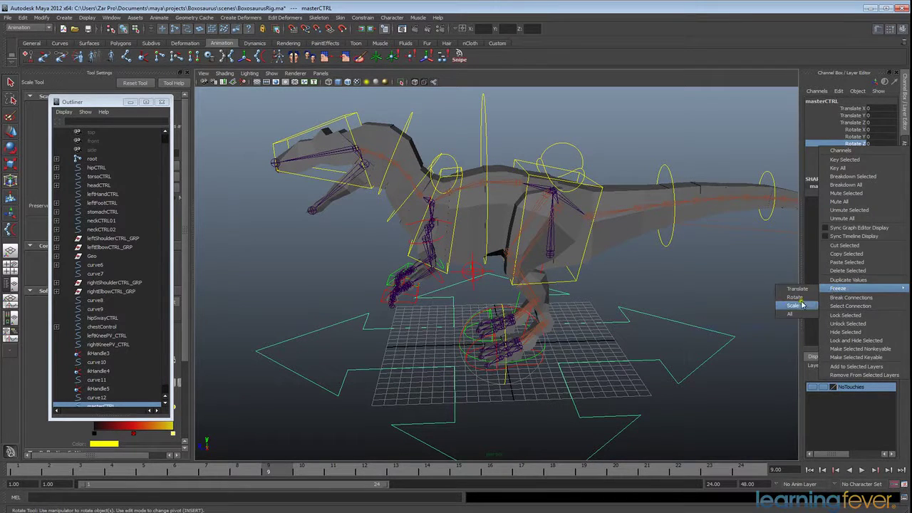
pyautogui.click(796, 303)
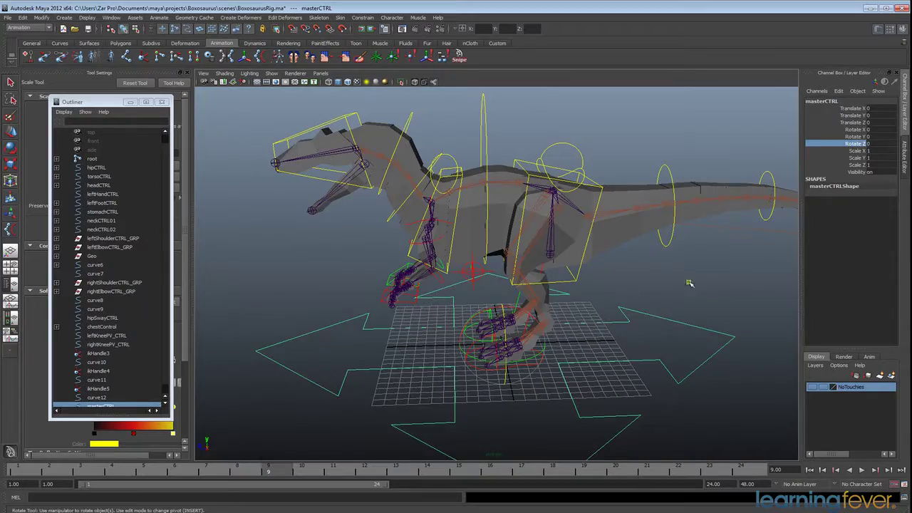
# Parent the box-shaped hipCTRL to masterCTRL.
pyautogui.moveTo(489, 355)
pyautogui.keyDown('alt'); pyautogui.mouseDown()
pyautogui.moveTo(525, 360)
pyautogui.moveTo(495, 352)
pyautogui.mouseUp(); pyautogui.keyUp('alt')
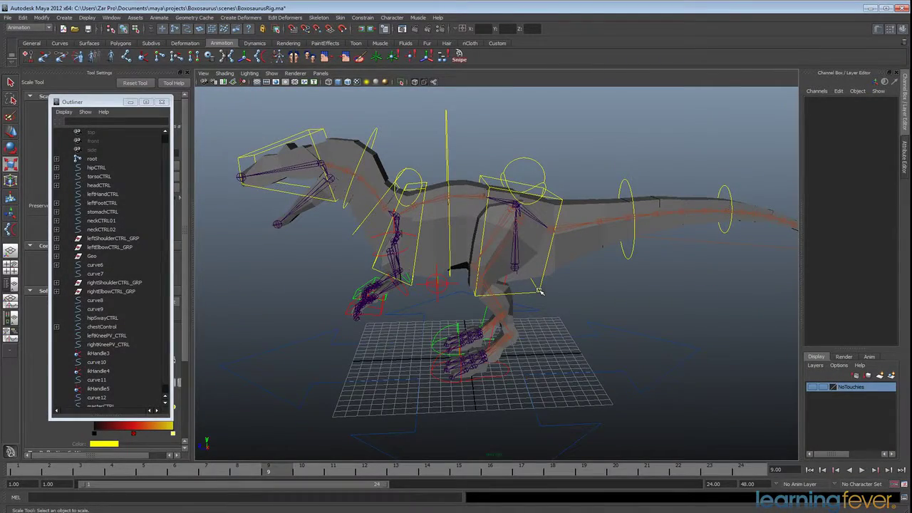
pyautogui.click(562, 338)
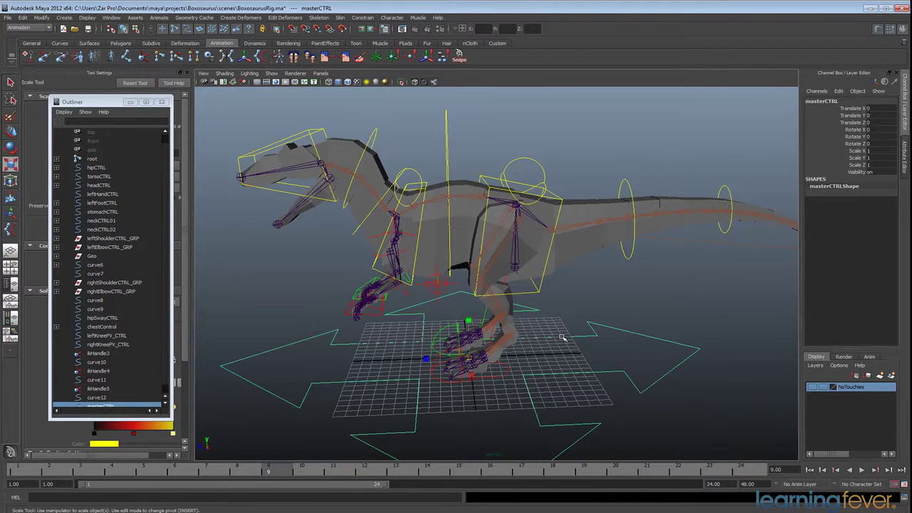
pyautogui.click(540, 291)
pyautogui.press('w')
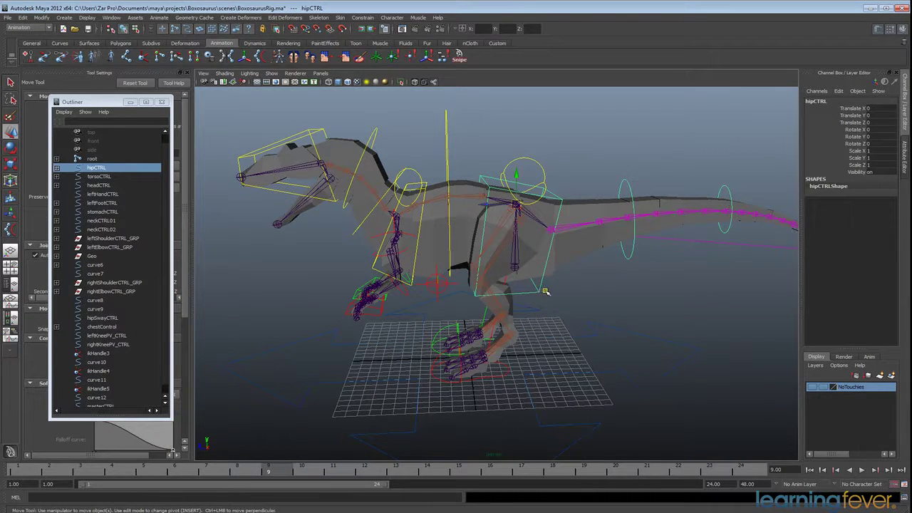
pyautogui.keyDown('shift'); pyautogui.click(591, 360); pyautogui.keyUp('shift')
pyautogui.press('p')
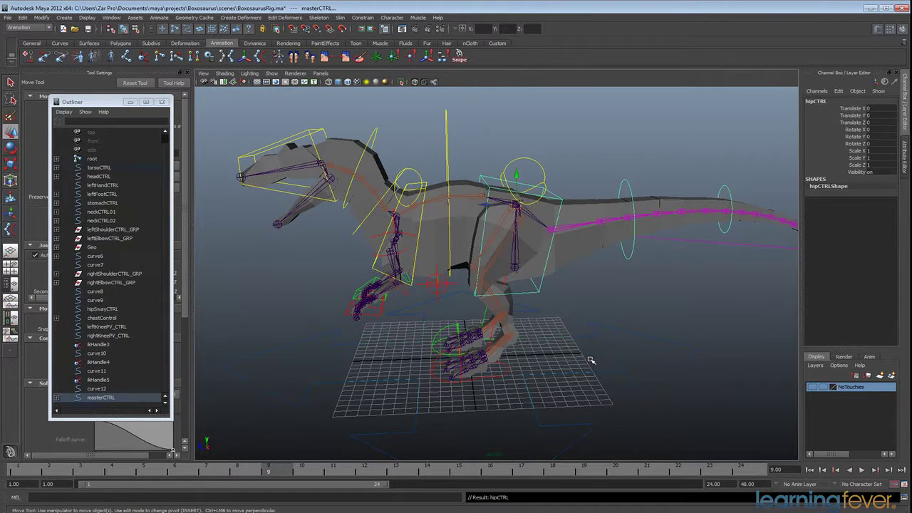
# Parent both foot controls, leftFootCTRL and curve6, to masterCTRL.
pyautogui.keyDown('alt'); pyautogui.moveTo(448, 365); pyautogui.dragTo(436, 352); pyautogui.keyUp('alt')
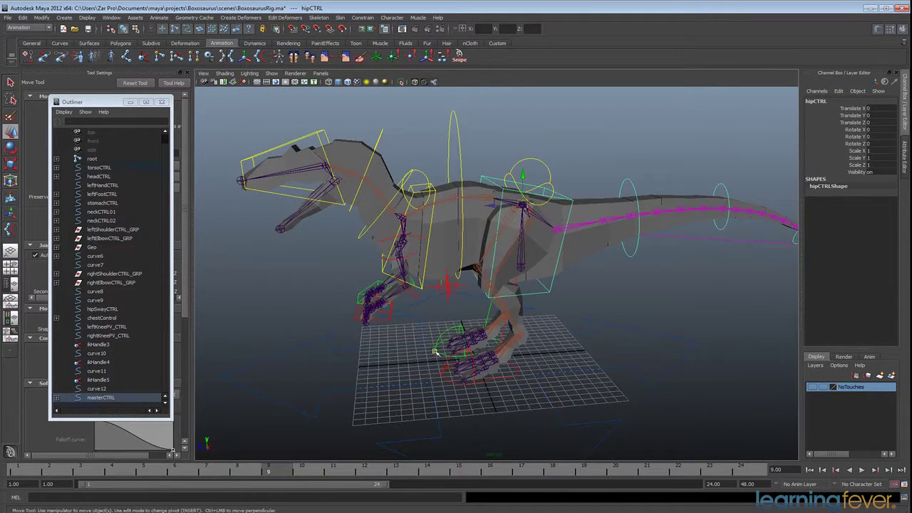
pyautogui.click(437, 351)
pyautogui.keyDown('shift'); pyautogui.click(447, 378); pyautogui.keyUp('shift')
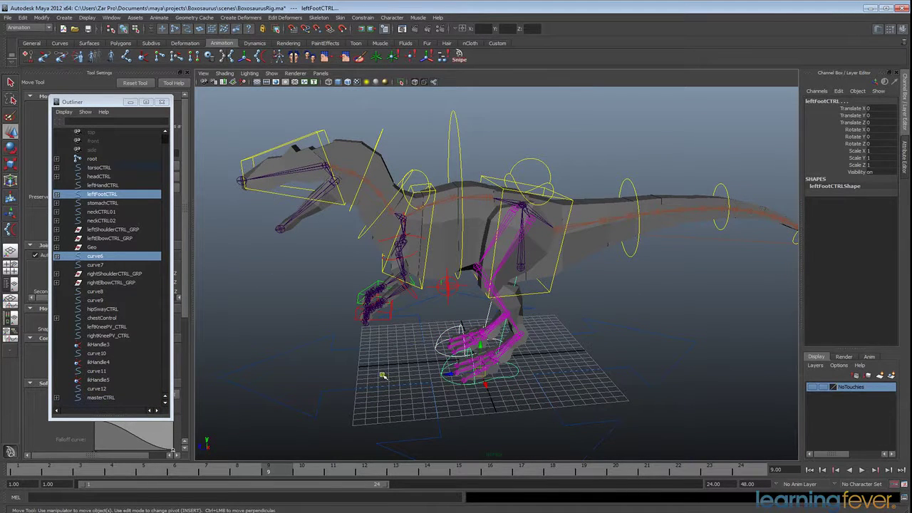
pyautogui.keyDown('shift'); pyautogui.click(390, 398); pyautogui.keyUp('shift')
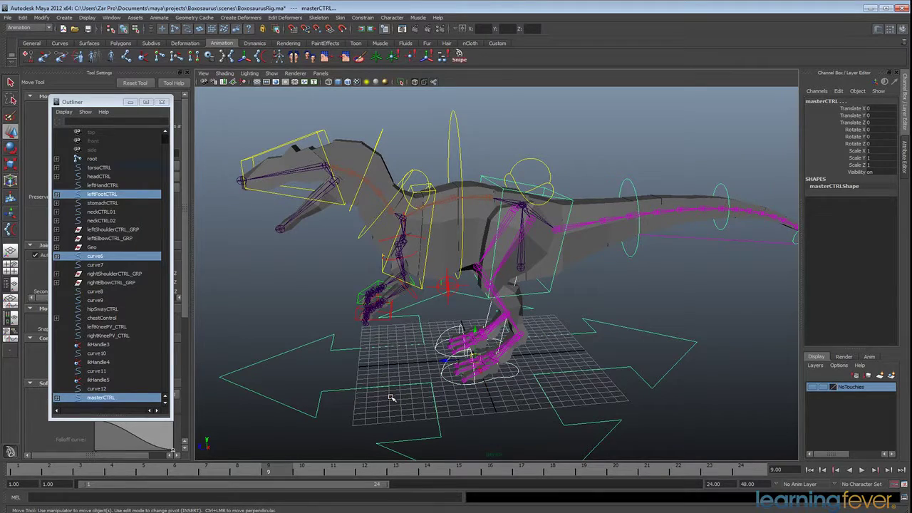
pyautogui.press('p')
# Parent hipSwayCTRL, the circular control above the hips, to hipCTRL.
pyautogui.keyDown('alt'); pyautogui.moveTo(519, 369); pyautogui.dragTo(472, 350); pyautogui.keyUp('alt')
pyautogui.keyDown('alt'); pyautogui.moveTo(505, 299); pyautogui.dragTo(514, 364); pyautogui.keyUp('alt')
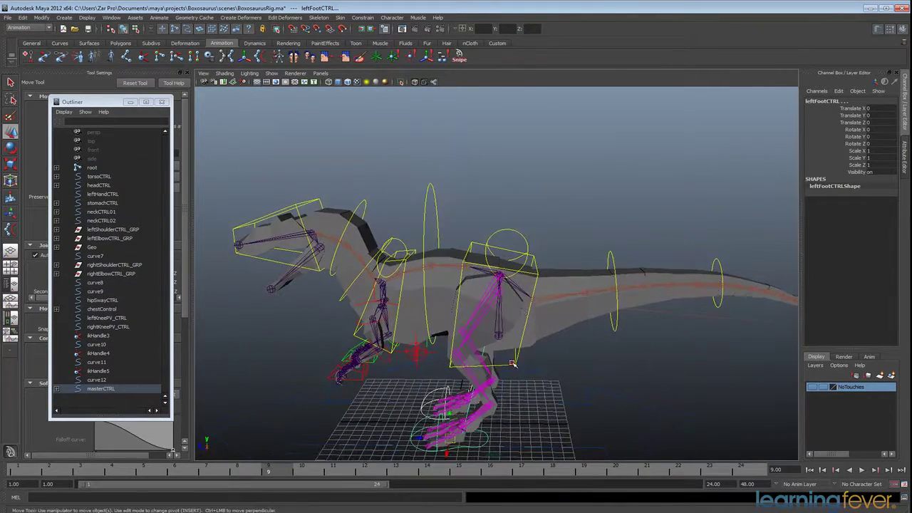
pyautogui.click(525, 239)
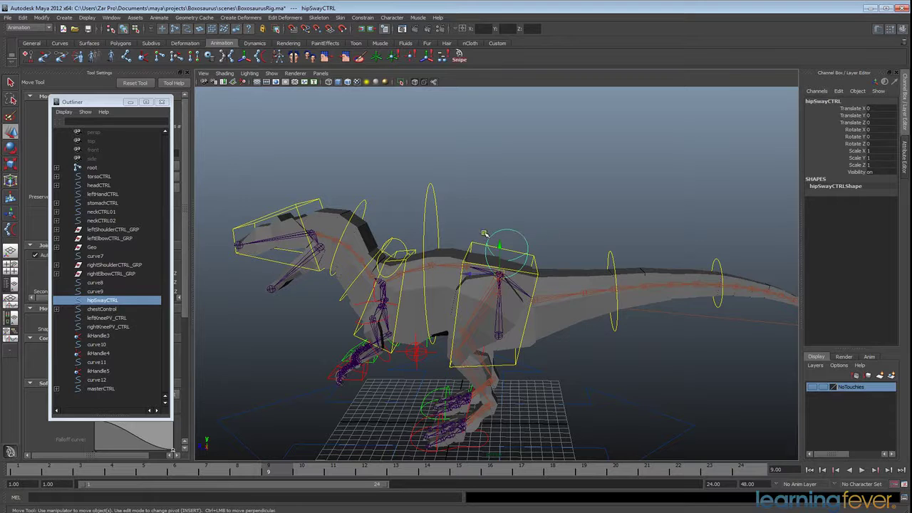
pyautogui.click(475, 244)
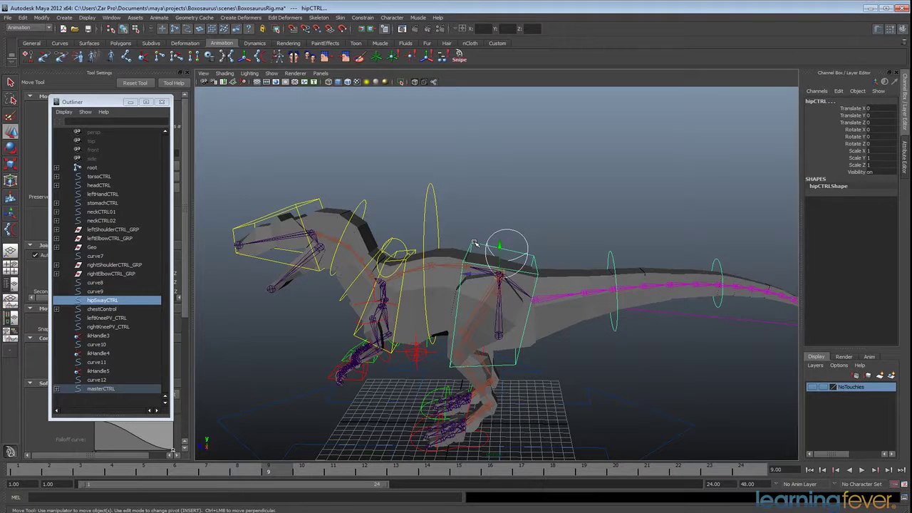
pyautogui.press('p')
# Parent chestControl, the circular control above the shoulders, to torsoCTRL.
pyautogui.keyDown('alt'); pyautogui.moveTo(413, 248); pyautogui.dragTo(452, 253, button='middle'); pyautogui.keyUp('alt')
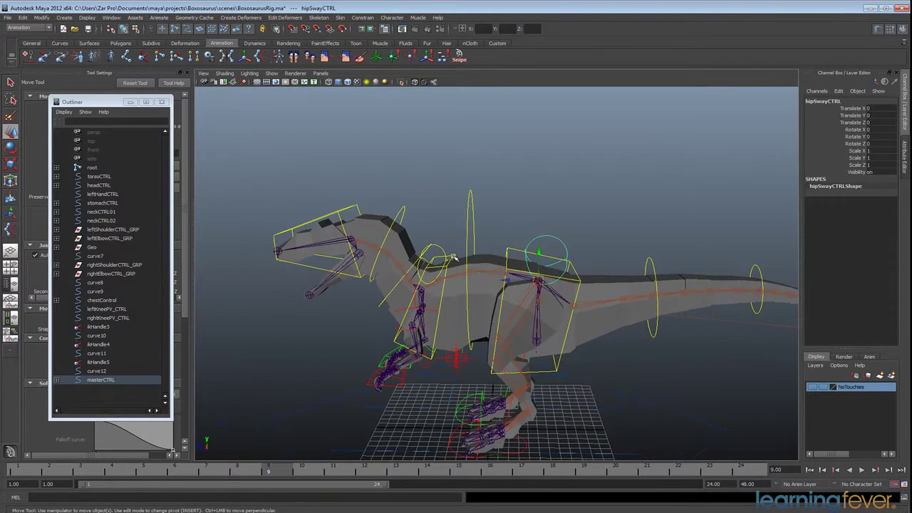
pyautogui.click(436, 247)
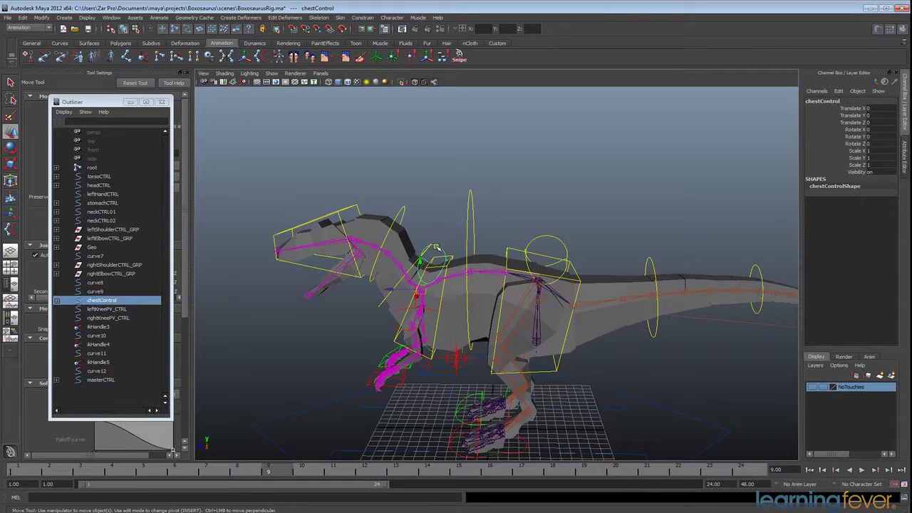
pyautogui.keyDown('shift'); pyautogui.click(394, 341); pyautogui.keyUp('shift')
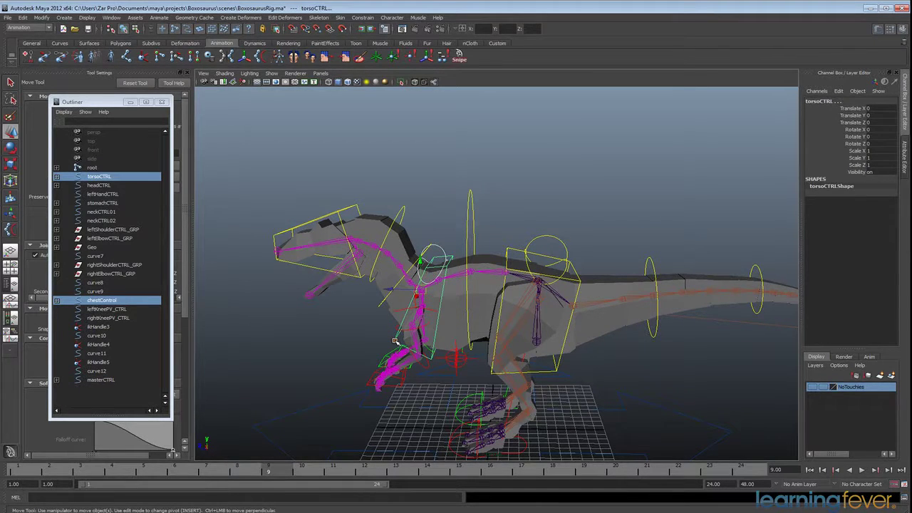
pyautogui.press('p')
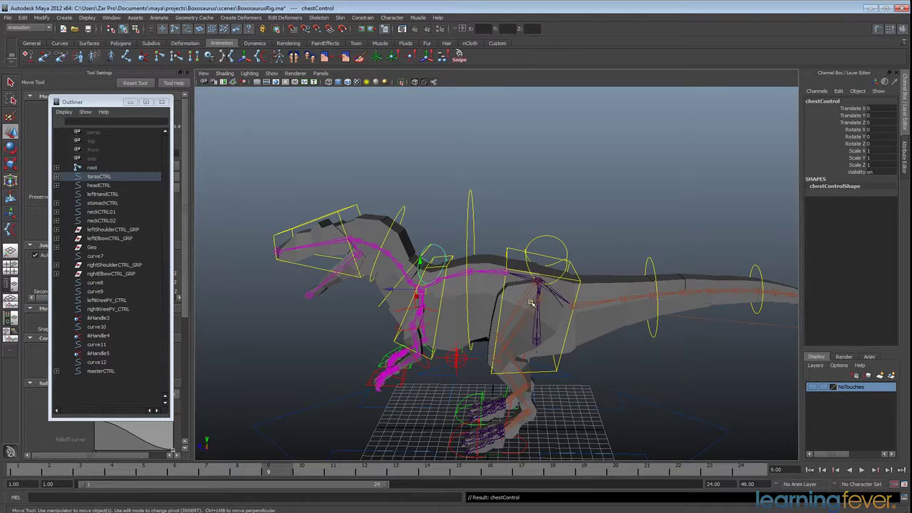
# Parent stomachCTRL, the tall ring around the dinosaur's middle, to hipCTRL.
pyautogui.keyDown('alt'); pyautogui.moveTo(530, 303); pyautogui.dragTo(465, 245); pyautogui.keyUp('alt')
pyautogui.click(458, 245)
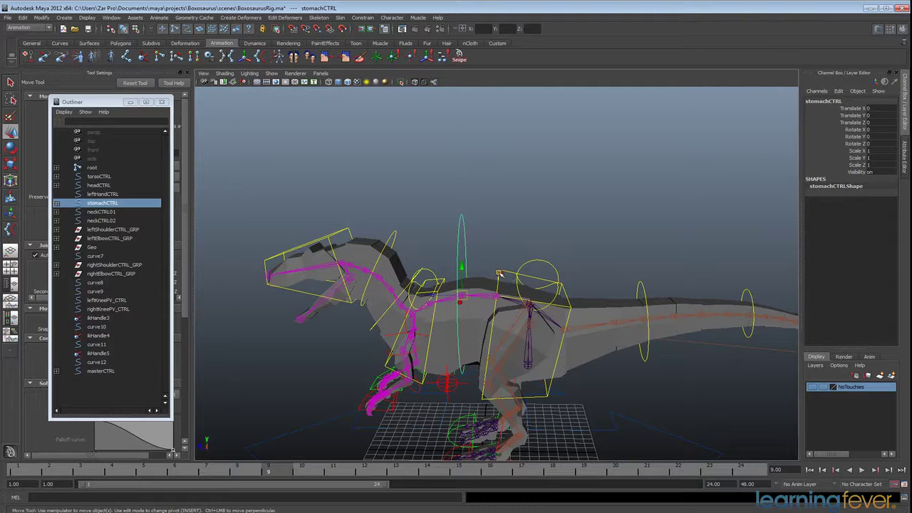
pyautogui.click(499, 273)
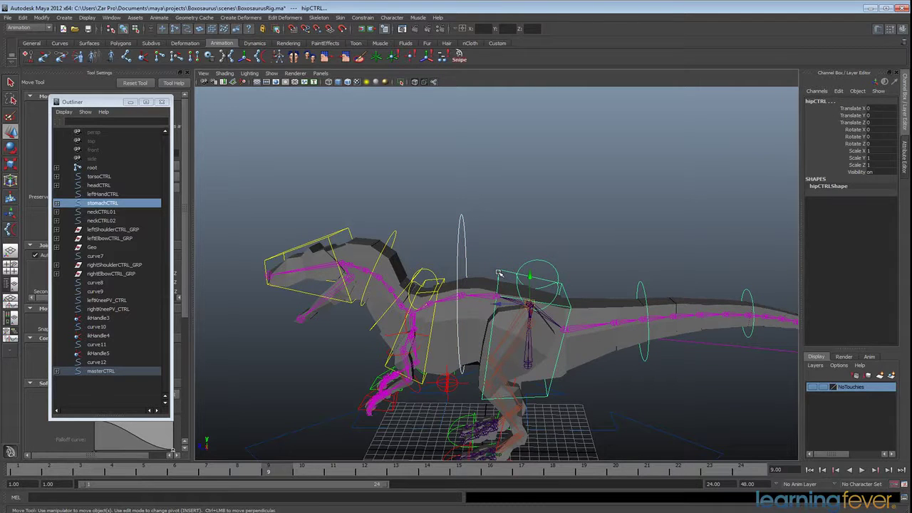
pyautogui.press('p')
pyautogui.keyDown('alt'); pyautogui.moveTo(464, 285); pyautogui.dragTo(509, 280, button='middle'); pyautogui.keyUp('alt')
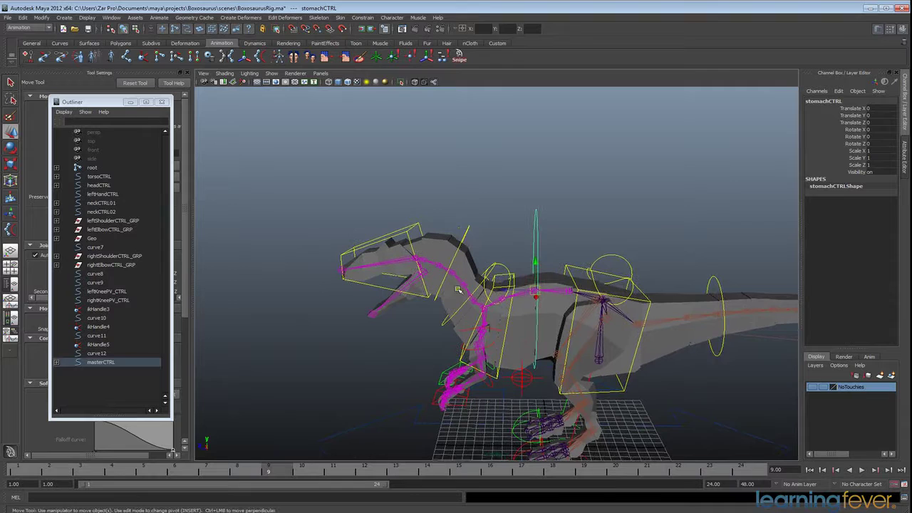
pyautogui.scroll(2, 465, 233)
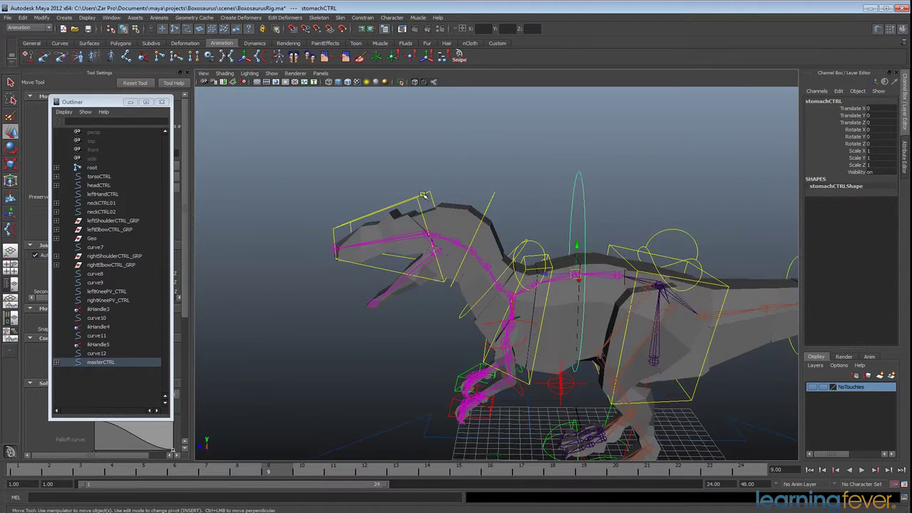
# Parent headCTRL, the box control around the head, to neckCTRL02, the neck ring just behind it.
pyautogui.click(431, 200)
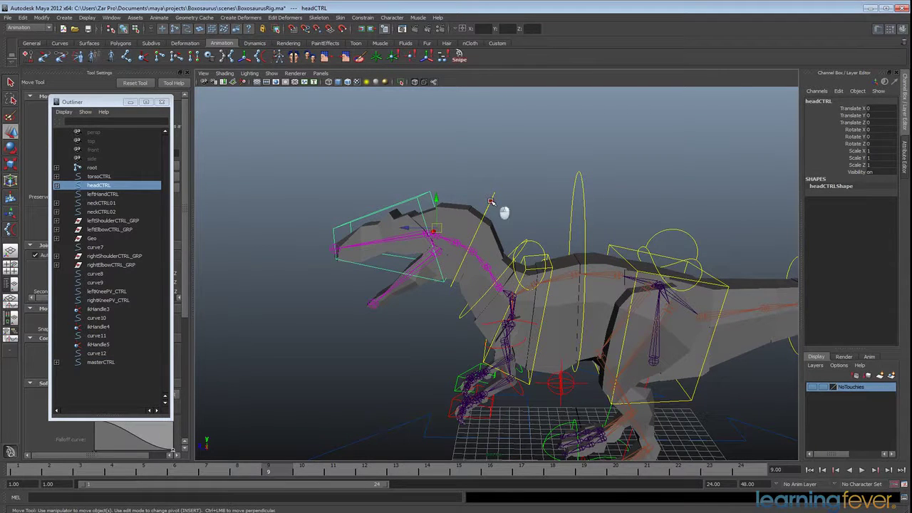
pyautogui.keyDown('shift'); pyautogui.click(490, 201); pyautogui.keyUp('shift')
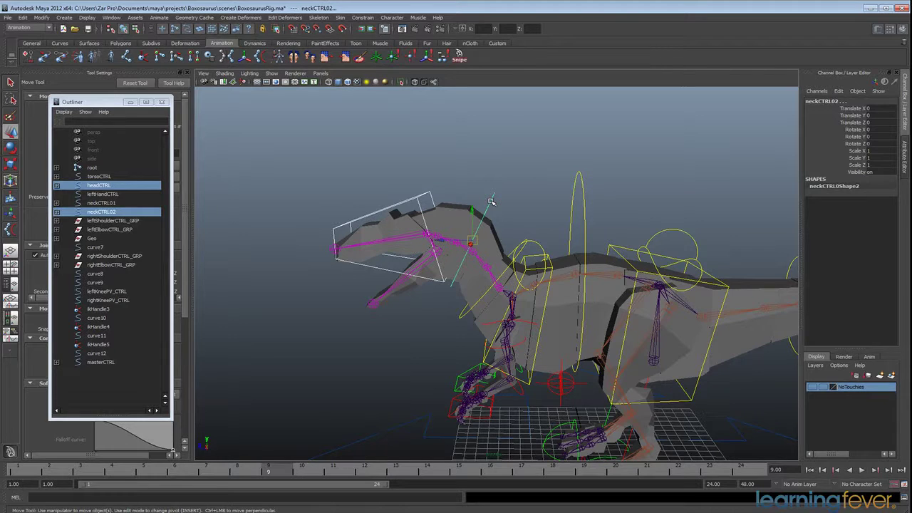
pyautogui.press('p')
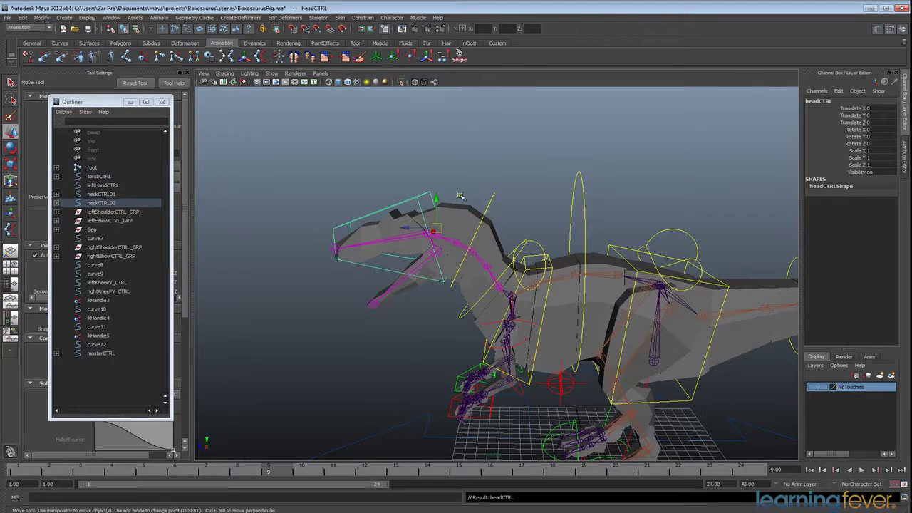
# Group headCTRL on its own and snap the new group's pivot from the origin to the joint at the back of the head.
pyautogui.keyDown('alt'); pyautogui.moveTo(579, 235); pyautogui.dragTo(527, 233); pyautogui.keyUp('alt')
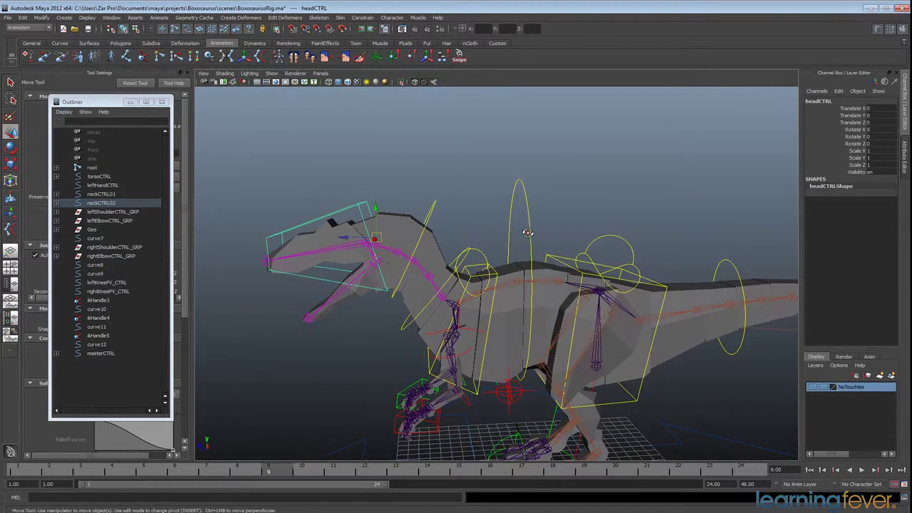
pyautogui.click(527, 233)
pyautogui.keyDown('alt'); pyautogui.moveTo(543, 352); pyautogui.dragTo(547, 287, button='middle'); pyautogui.keyUp('alt')
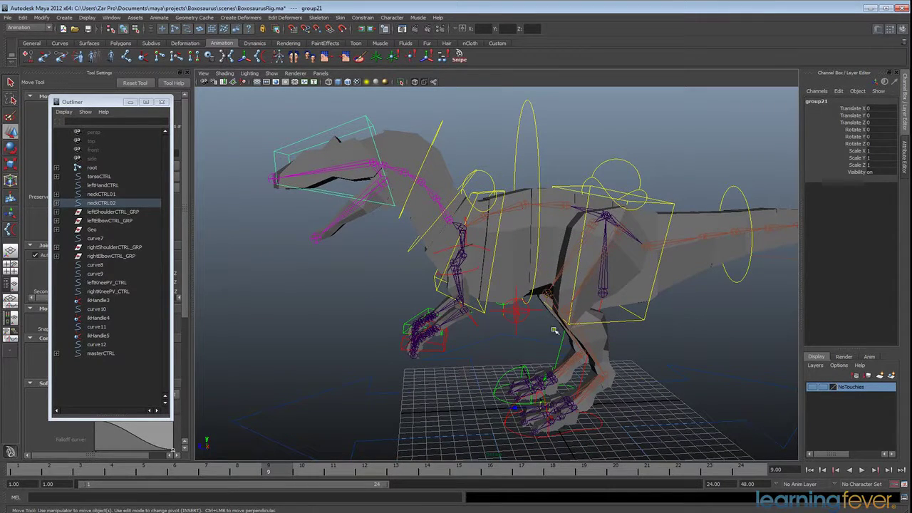
pyautogui.moveTo(541, 390)
pyautogui.mouseDown(button='middle')
pyautogui.moveTo(541, 147)
pyautogui.moveTo(360, 154)
pyautogui.moveTo(372, 146)
pyautogui.mouseUp(button='middle')
pyautogui.keyDown('alt'); pyautogui.moveTo(374, 149); pyautogui.dragTo(467, 181); pyautogui.keyUp('alt')
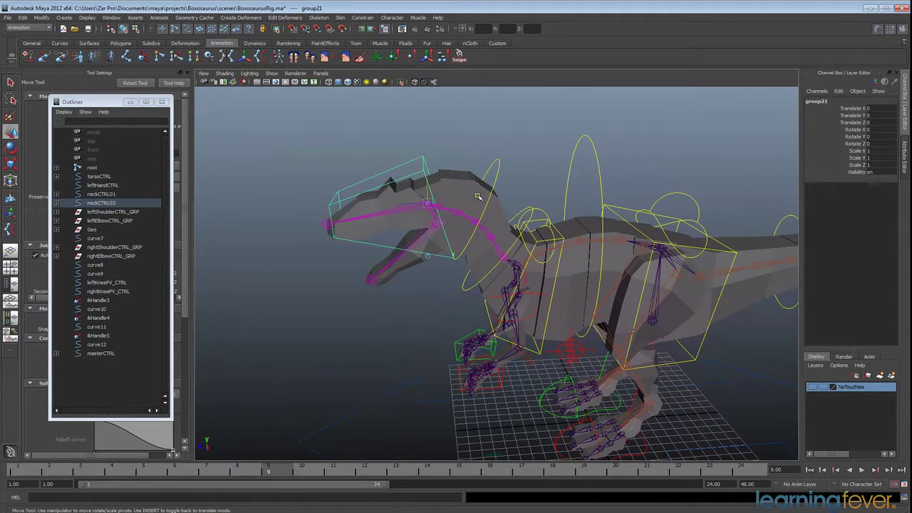
pyautogui.moveTo(476, 212)
pyautogui.keyDown('alt'); pyautogui.mouseDown()
pyautogui.moveTo(461, 202)
pyautogui.moveTo(490, 211)
pyautogui.mouseUp(); pyautogui.keyUp('alt')
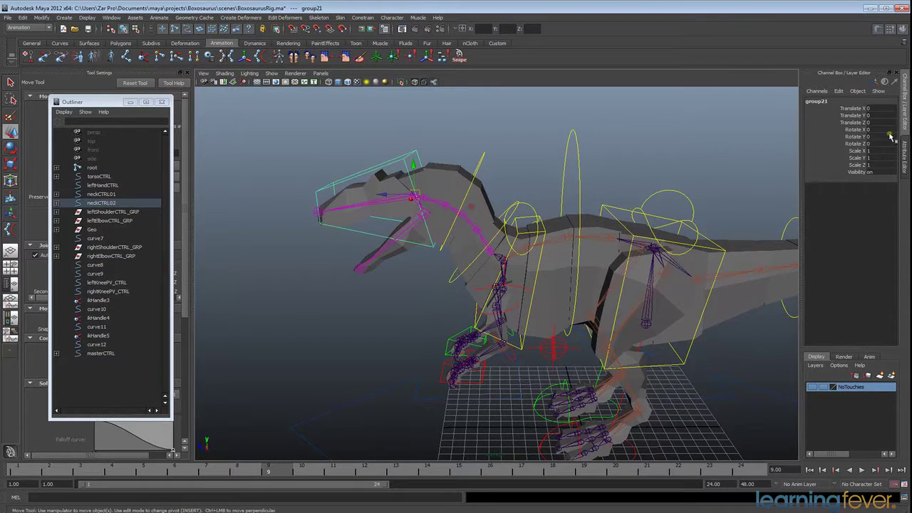
# Rename the head control's new group headCTRL_GRP.
pyautogui.click(834, 104)
pyautogui.write('headCTRL_GRP')
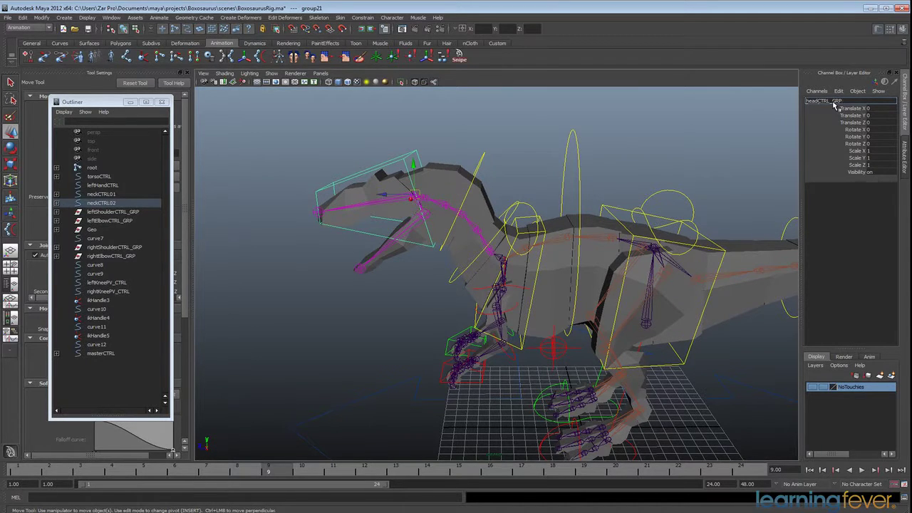
pyautogui.press('Return')
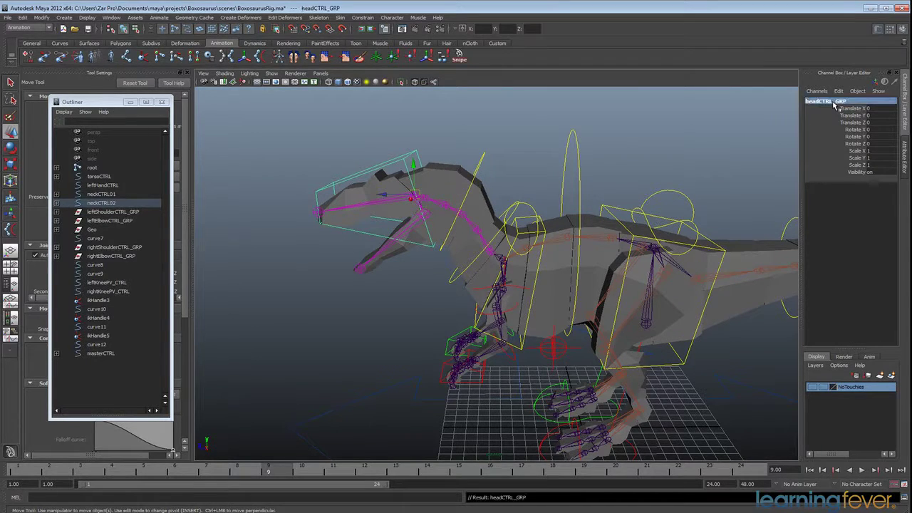
# Parent headCTRL_GRP to torsoCTRL, the box control around the shoulders.
pyautogui.keyDown('alt'); pyautogui.moveTo(512, 206); pyautogui.dragTo(541, 212, button='middle'); pyautogui.keyUp('alt')
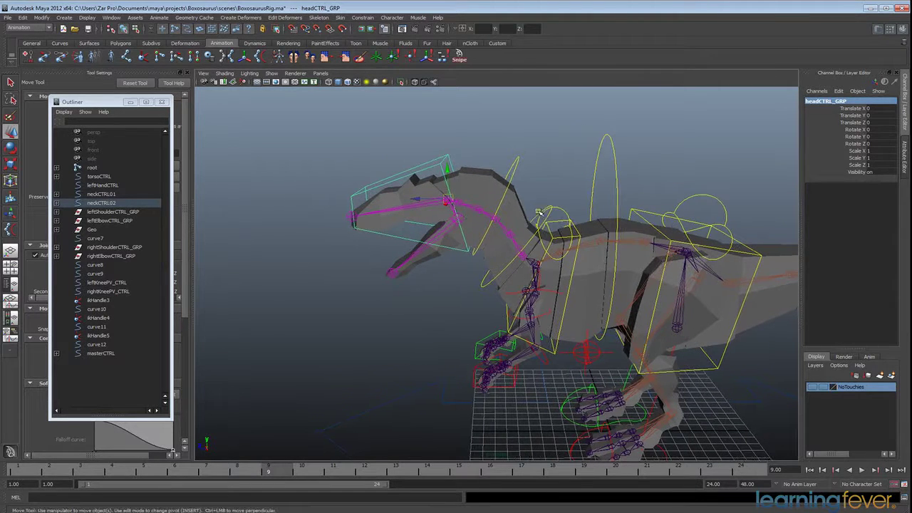
pyautogui.click(556, 353)
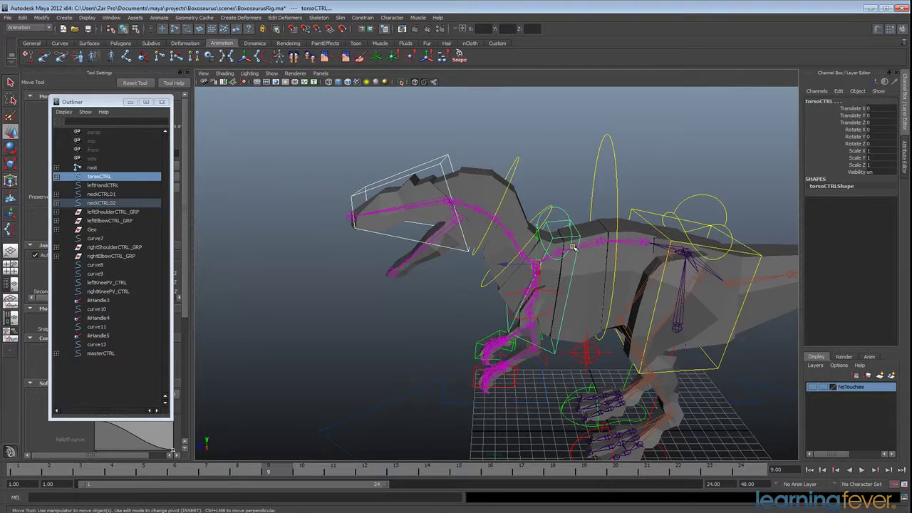
pyautogui.press('Down')
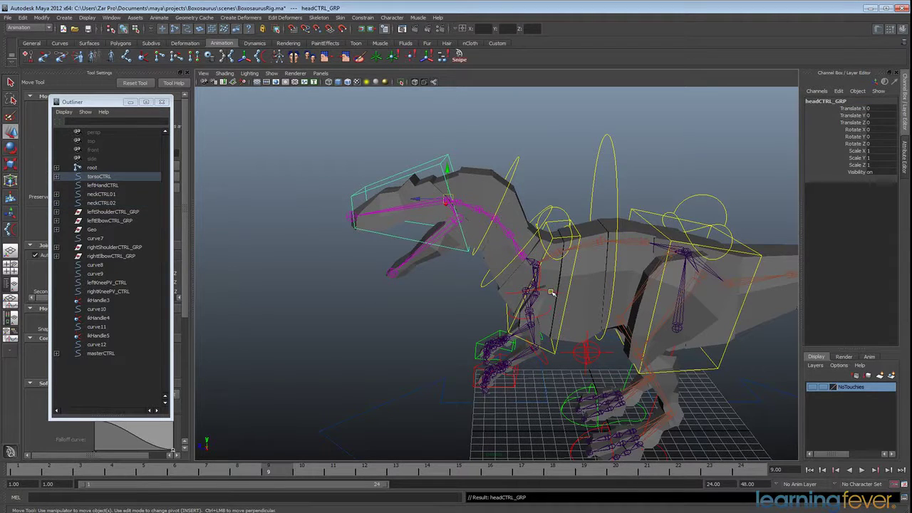
# Parent neckCTRL02, the upper neck ring, to headCTRL.
pyautogui.keyDown('alt'); pyautogui.moveTo(537, 314); pyautogui.dragTo(499, 303); pyautogui.keyUp('alt')
pyautogui.click(422, 179)
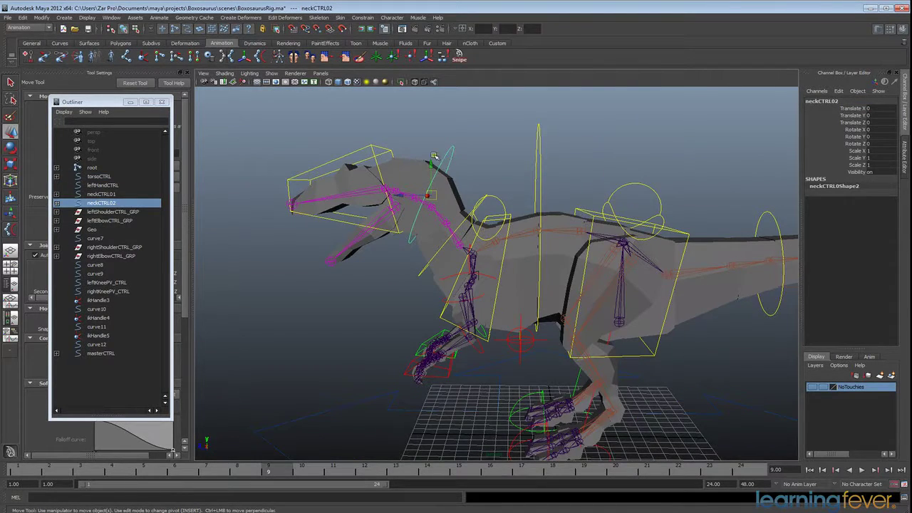
pyautogui.click(373, 153)
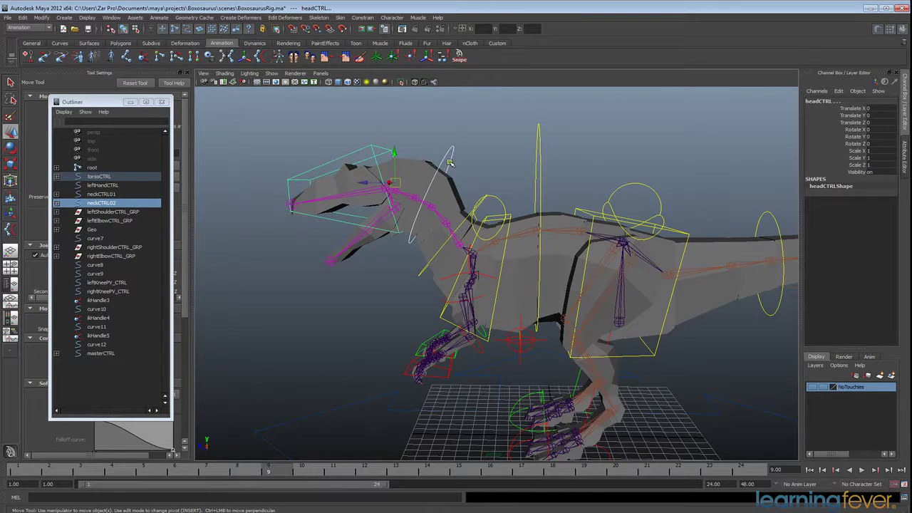
pyautogui.click(403, 286)
# Parent neckCTRL01, the lower neck ring, to torsoCTRL.
pyautogui.click(430, 268)
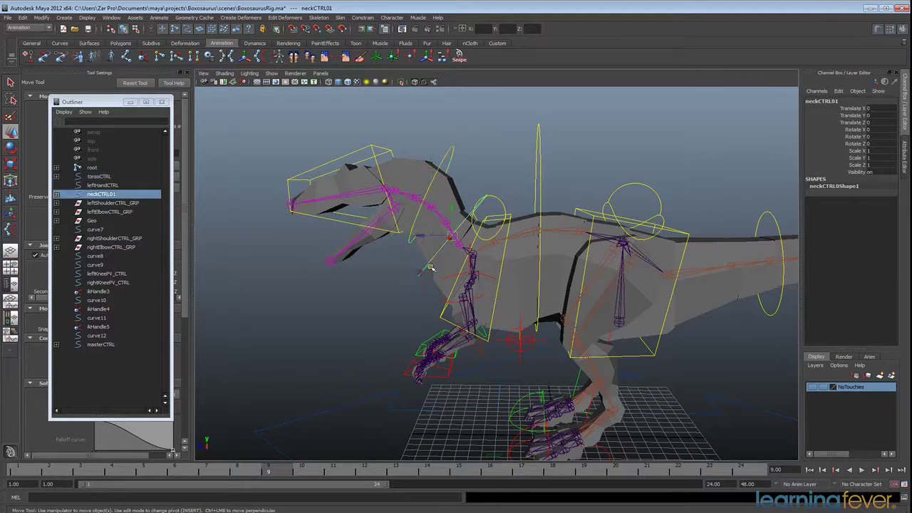
pyautogui.keyDown('shift'); pyautogui.click(487, 341); pyautogui.keyUp('shift')
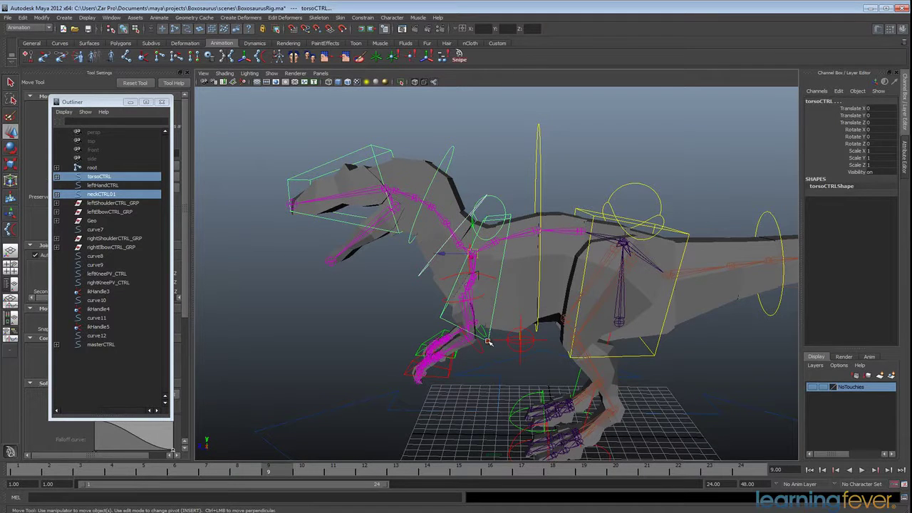
pyautogui.press('p')
# Parent both knee pole vector controls, leftKneePV_CTRL and rightKneePV_CTRL, to hipCTRL, the box control around the hips.
pyautogui.keyDown('alt'); pyautogui.moveTo(605, 309); pyautogui.dragTo(511, 324, button='middle'); pyautogui.keyUp('alt')
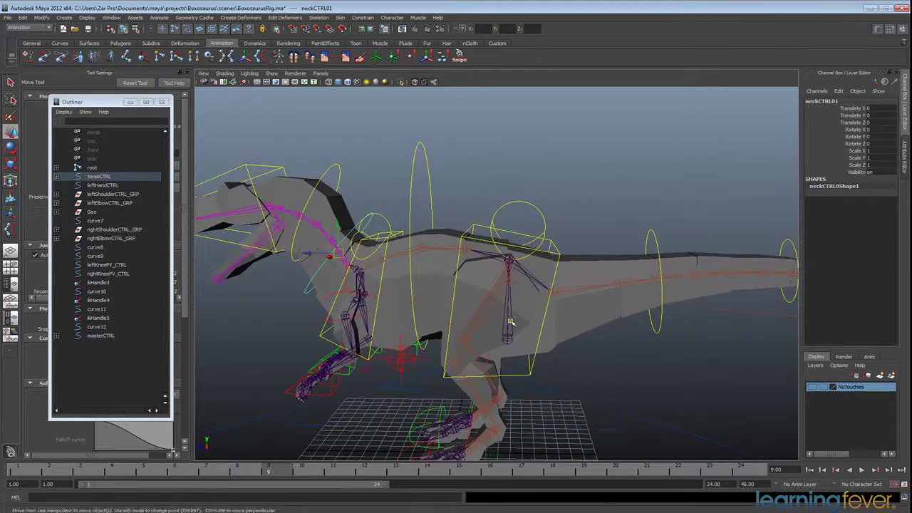
pyautogui.keyDown('alt'); pyautogui.moveTo(511, 323); pyautogui.dragTo(503, 285); pyautogui.keyUp('alt')
pyautogui.keyDown('alt'); pyautogui.moveTo(448, 376); pyautogui.dragTo(499, 328); pyautogui.keyUp('alt')
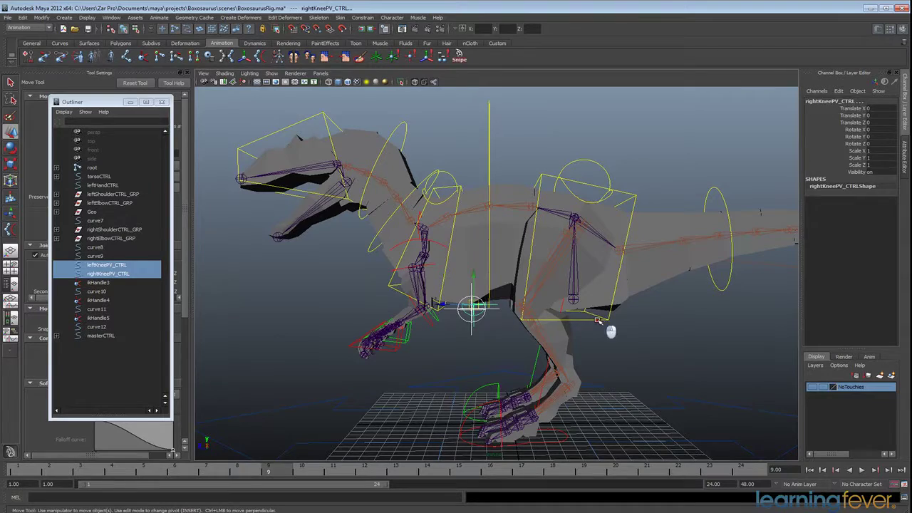
pyautogui.click(598, 322)
pyautogui.press('p')
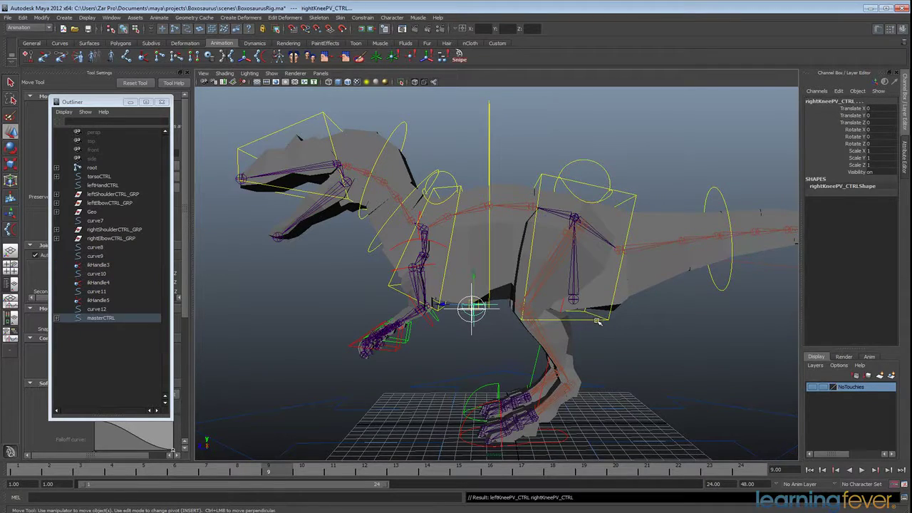
# Rename curve8, the left clavicle control curve near the shoulder, leftClavCTRL.
pyautogui.keyDown('alt'); pyautogui.moveTo(450, 359); pyautogui.dragTo(547, 367); pyautogui.keyUp('alt')
pyautogui.scroll(4, 536, 354)
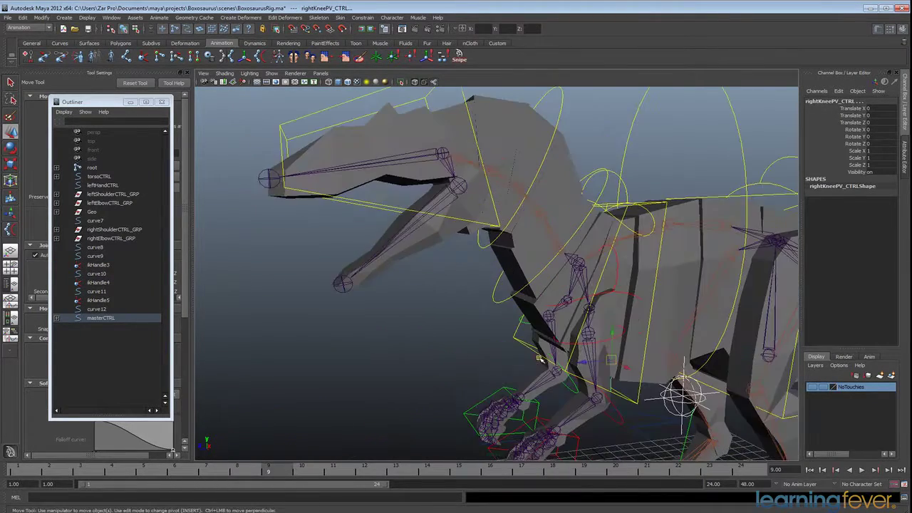
pyautogui.click(618, 291)
pyautogui.keyDown('alt'); pyautogui.moveTo(489, 308); pyautogui.dragTo(550, 285); pyautogui.keyUp('alt')
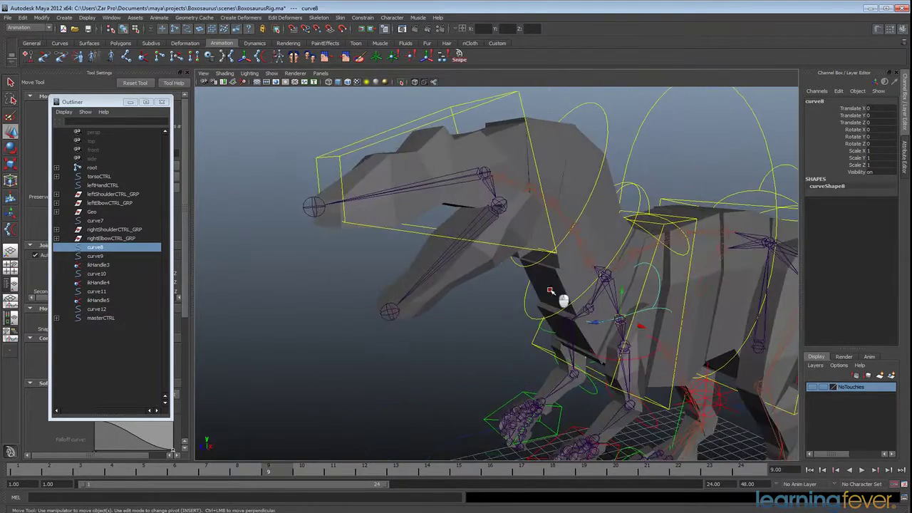
pyautogui.click(822, 102)
pyautogui.doubleClick(821, 101)
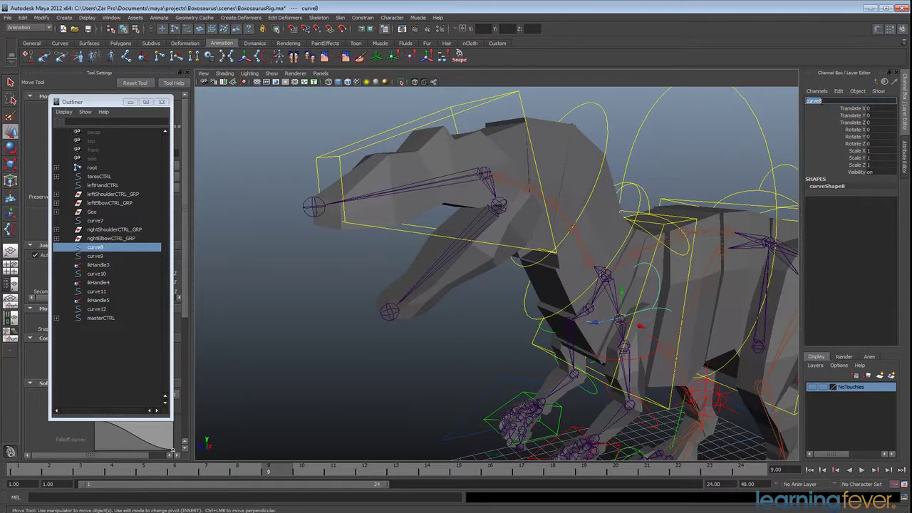
pyautogui.write('leftClavCTRL')
pyautogui.press('Return')
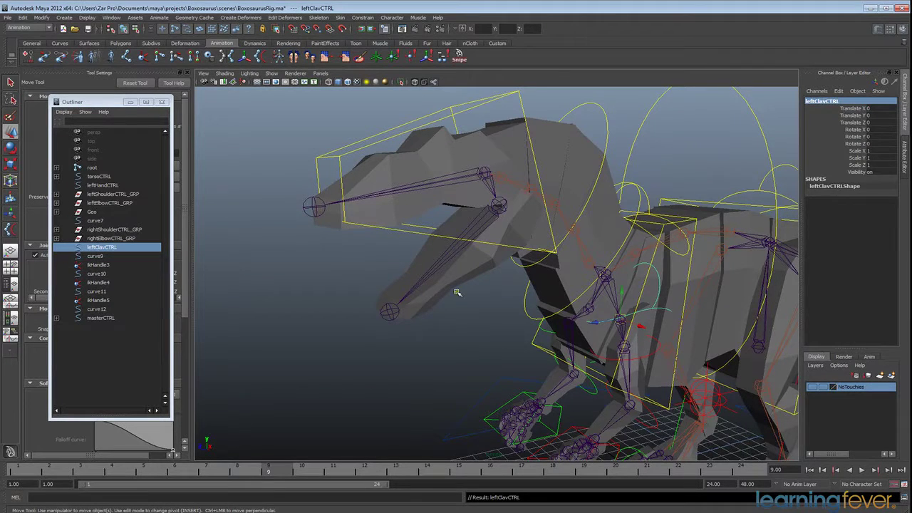
# Rename curve9, the clavicle control curve on the dinosaur's other side, rightClavCTRL.
pyautogui.keyDown('alt'); pyautogui.moveTo(457, 292); pyautogui.dragTo(544, 292); pyautogui.keyUp('alt')
pyautogui.click(630, 225)
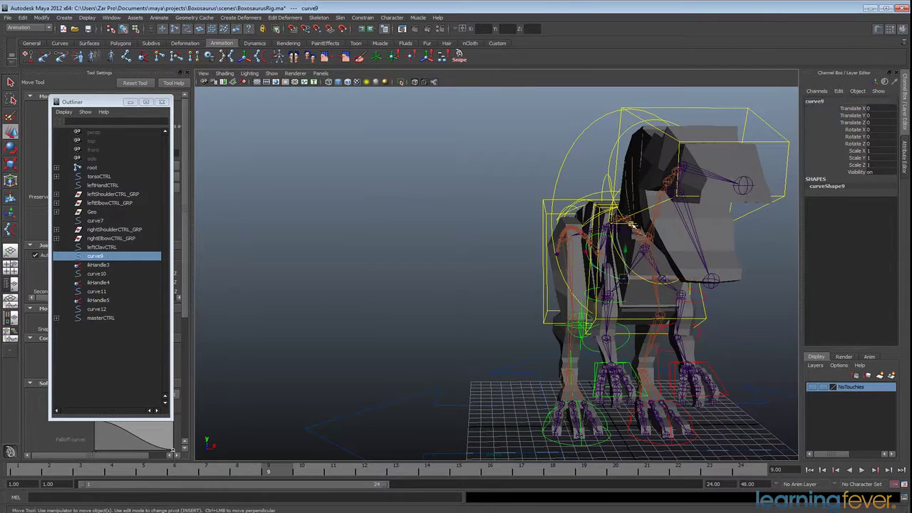
pyautogui.doubleClick(816, 102)
pyautogui.write('rightClav')
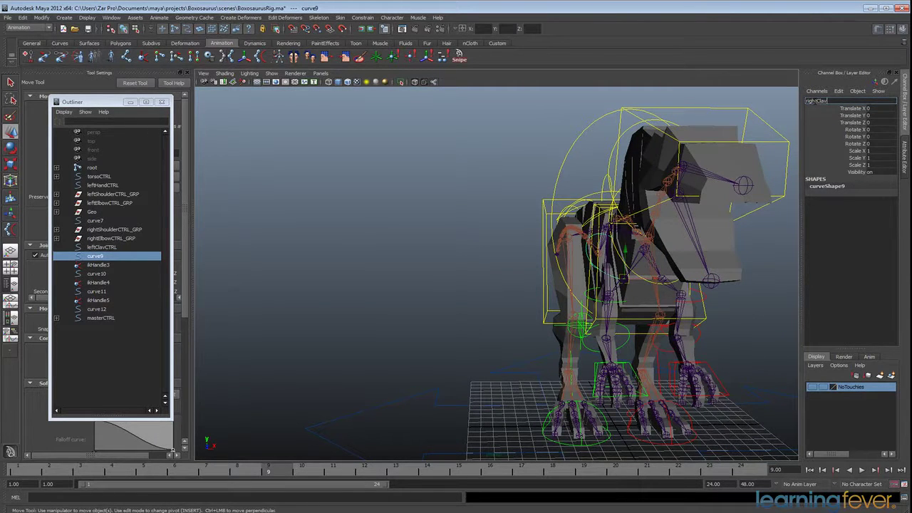
pyautogui.write('CTRL')
pyautogui.press('Return')
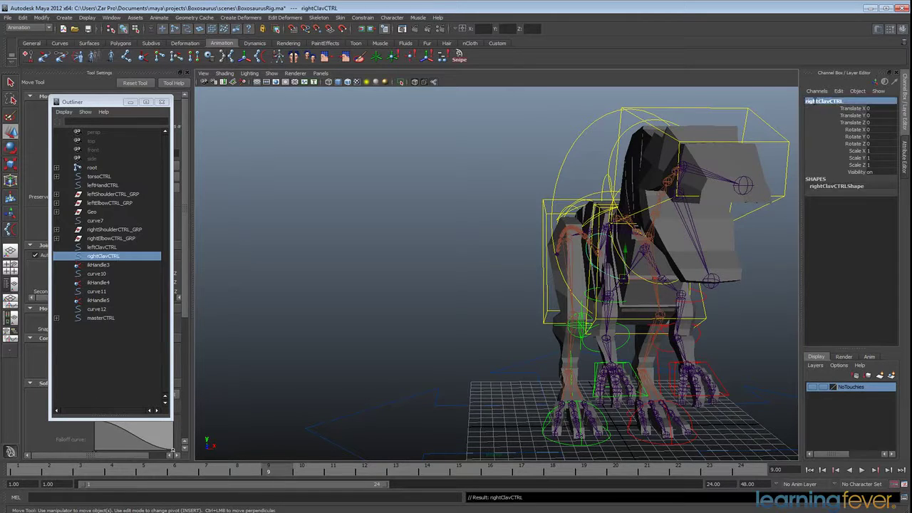
# Parent leftClavCTRL and rightClavCTRL to torsoCTRL.
pyautogui.keyDown('alt'); pyautogui.moveTo(510, 395); pyautogui.dragTo(491, 381); pyautogui.keyUp('alt')
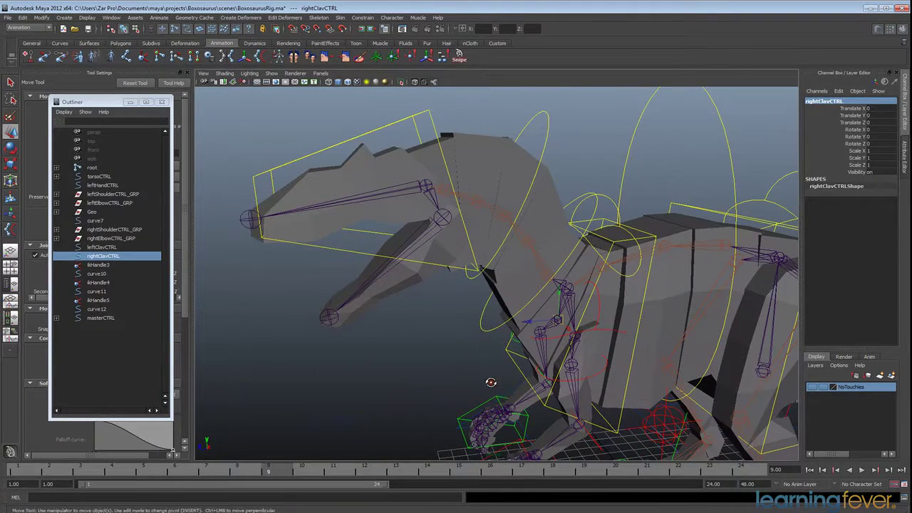
pyautogui.keyDown('shift'); pyautogui.click(614, 331); pyautogui.keyUp('shift')
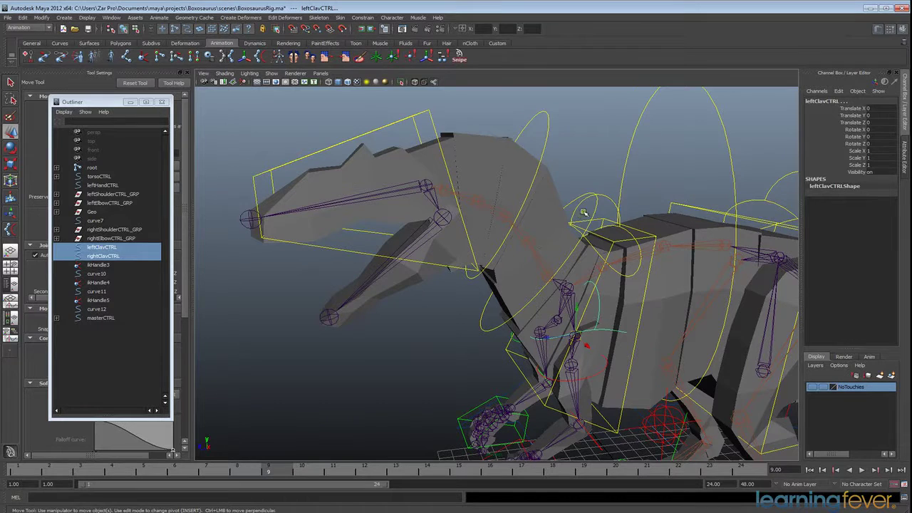
pyautogui.keyDown('shift'); pyautogui.click(611, 203); pyautogui.keyUp('shift')
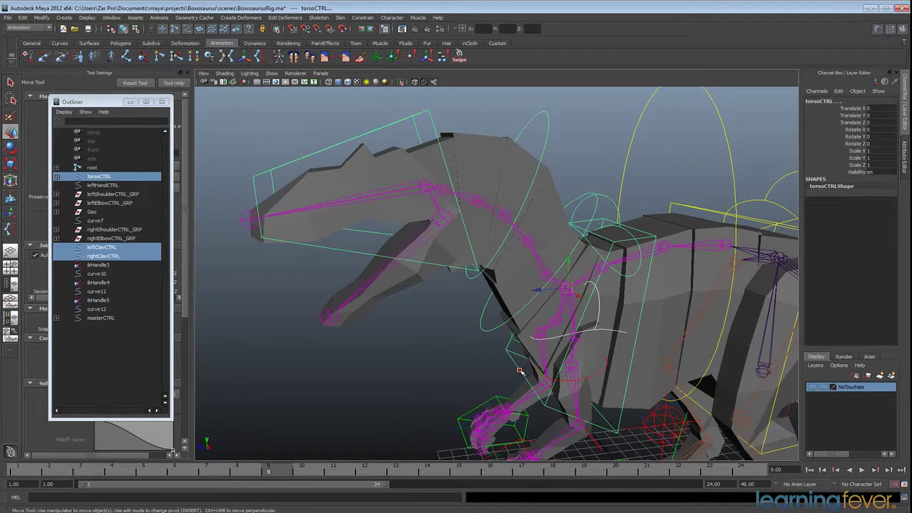
pyautogui.press('p')
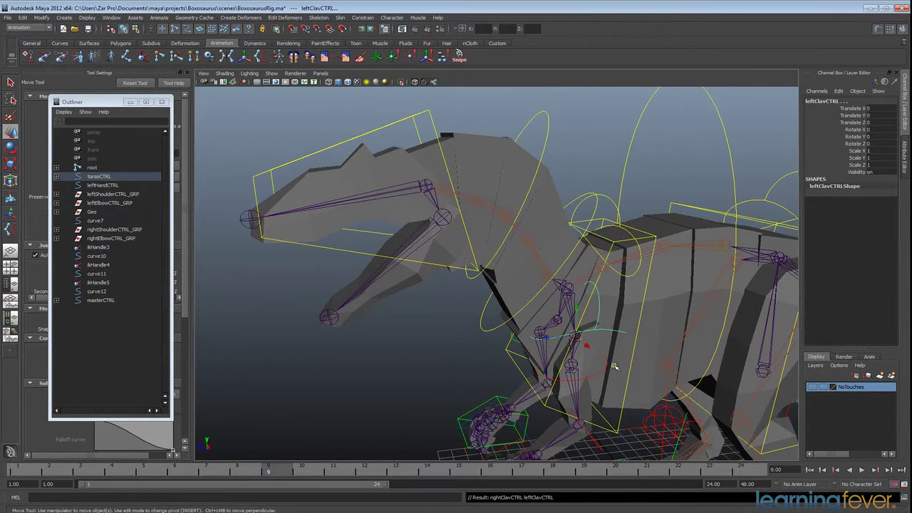
# Parent leftShoulderCTRL_GRP, the group above the left shoulder control, to torsoCTRL.
pyautogui.keyDown('alt'); pyautogui.moveTo(519, 371); pyautogui.dragTo(502, 361); pyautogui.keyUp('alt')
pyautogui.click(492, 337)
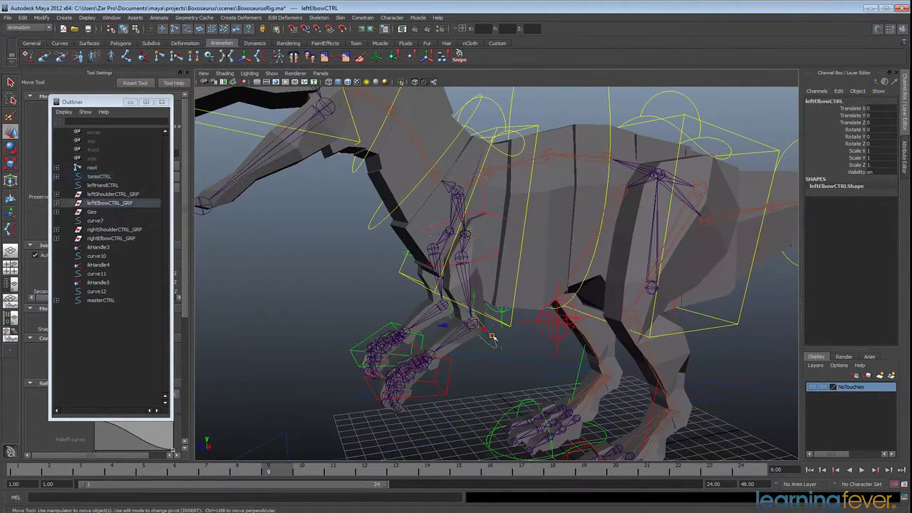
pyautogui.click(489, 257)
pyautogui.click(495, 338)
pyautogui.click(489, 256)
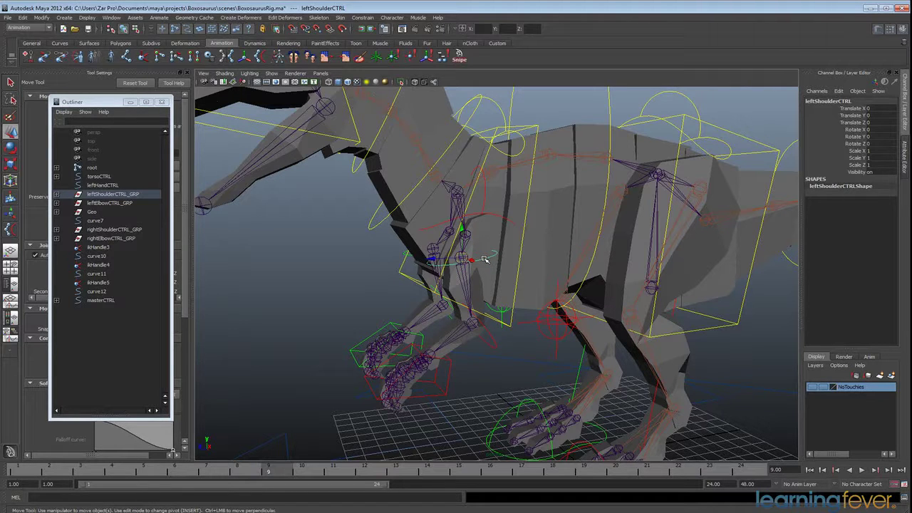
pyautogui.press('Up')
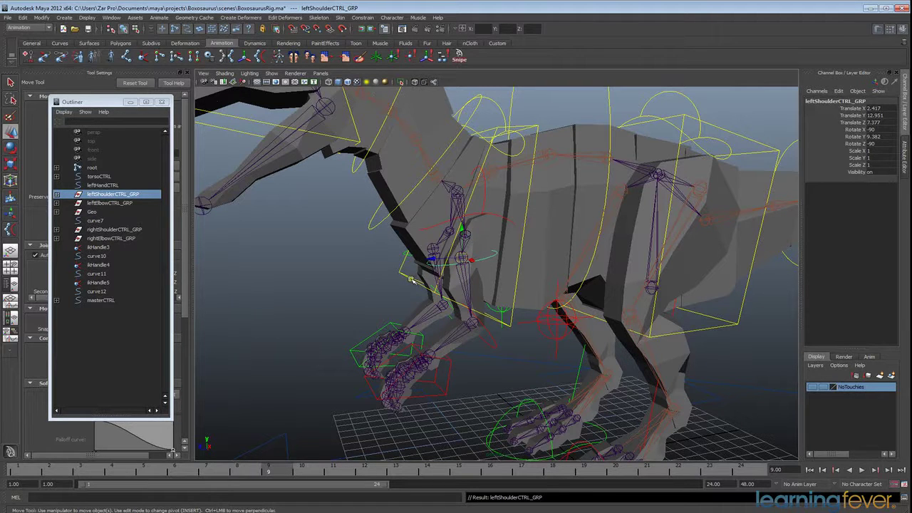
pyautogui.keyDown('alt'); pyautogui.moveTo(508, 283); pyautogui.dragTo(501, 311, button='middle'); pyautogui.keyUp('alt')
pyautogui.scroll(2, 501, 312)
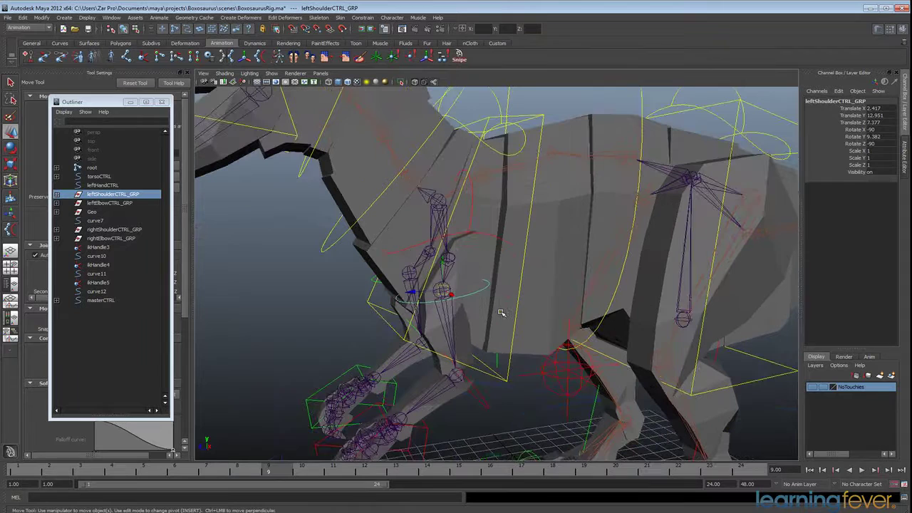
pyautogui.keyDown('shift'); pyautogui.click(391, 326); pyautogui.keyUp('shift')
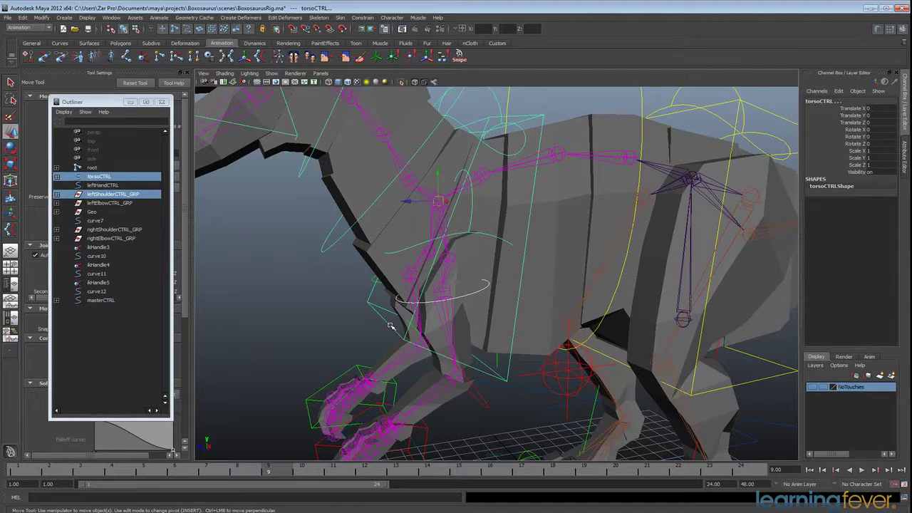
pyautogui.press('p')
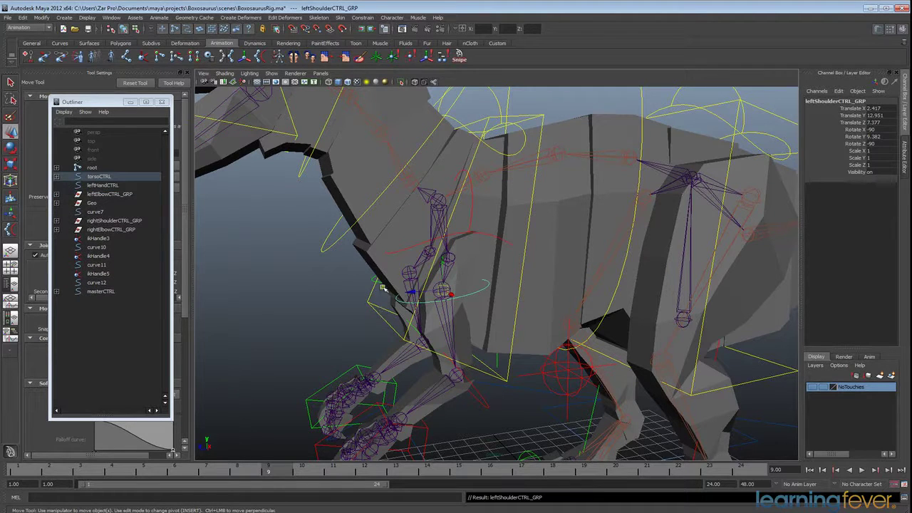
# Parent rightShoulderCTRL_GRP, the group above the right shoulder control, to torsoCTRL.
pyautogui.click(615, 312)
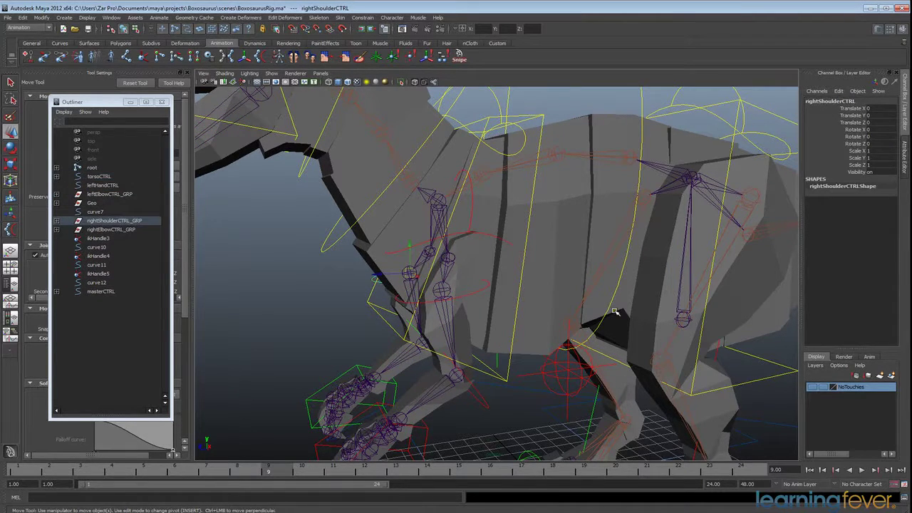
pyautogui.press('Up')
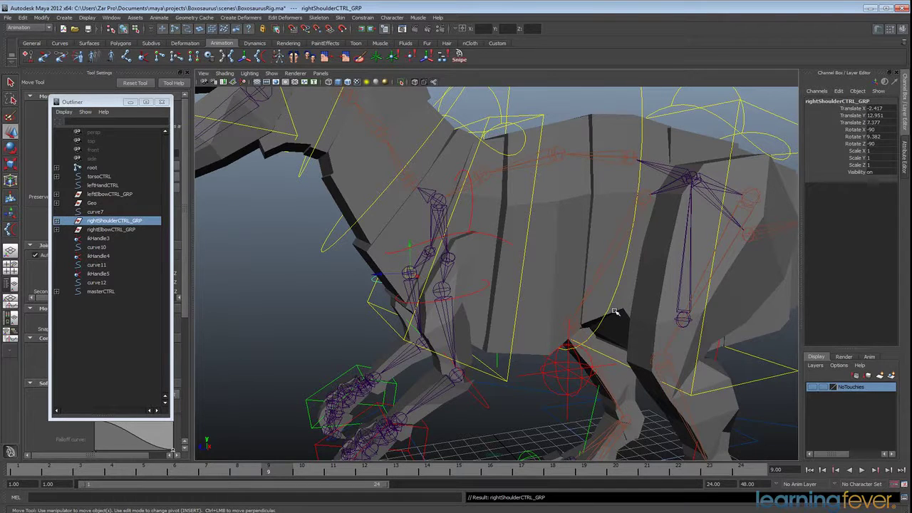
pyautogui.keyDown('shift'); pyautogui.click(385, 321); pyautogui.keyUp('shift')
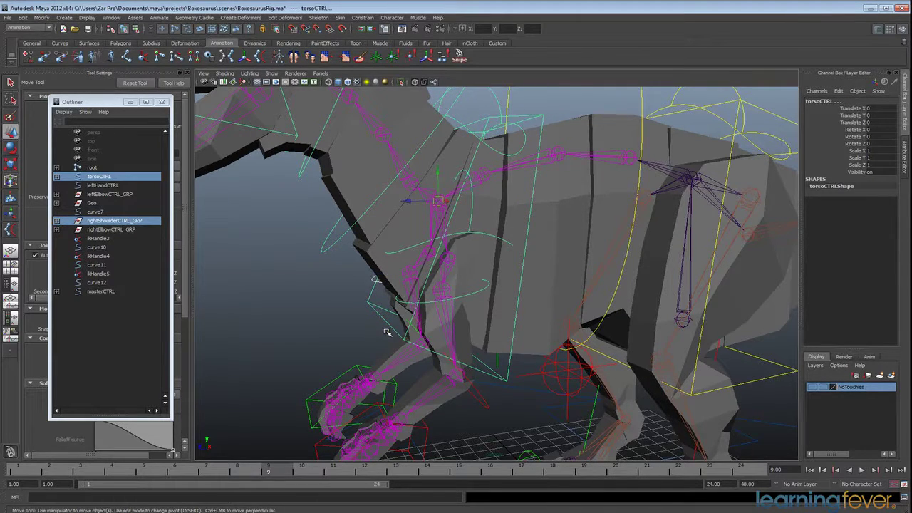
pyautogui.press('p')
# Parent leftElbowCTRL_GRP, the group above the left elbow control, to leftShoulderCTRL.
pyautogui.keyDown('alt'); pyautogui.moveTo(454, 376); pyautogui.dragTo(455, 359, button='middle'); pyautogui.keyUp('alt')
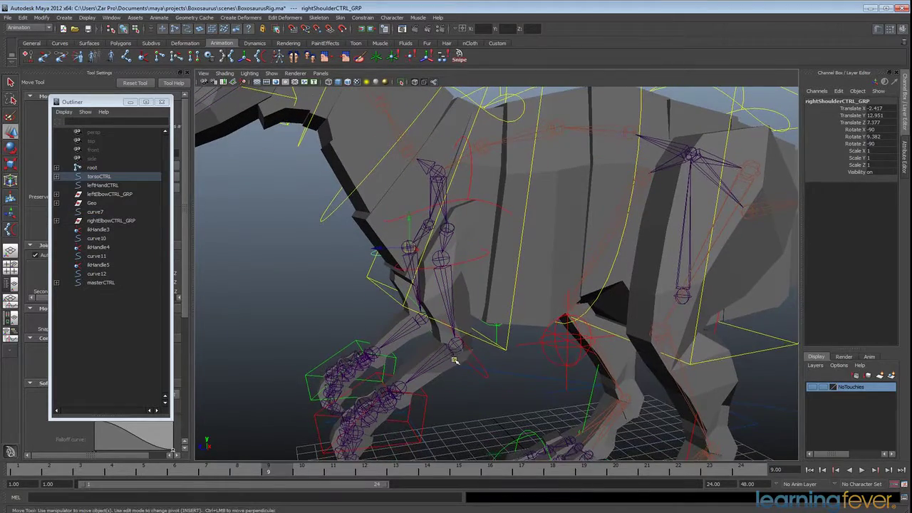
pyautogui.click(483, 363)
pyautogui.moveTo(428, 357)
pyautogui.keyDown('alt'); pyautogui.mouseDown()
pyautogui.moveTo(458, 363)
pyautogui.moveTo(439, 349)
pyautogui.mouseUp(); pyautogui.keyUp('alt')
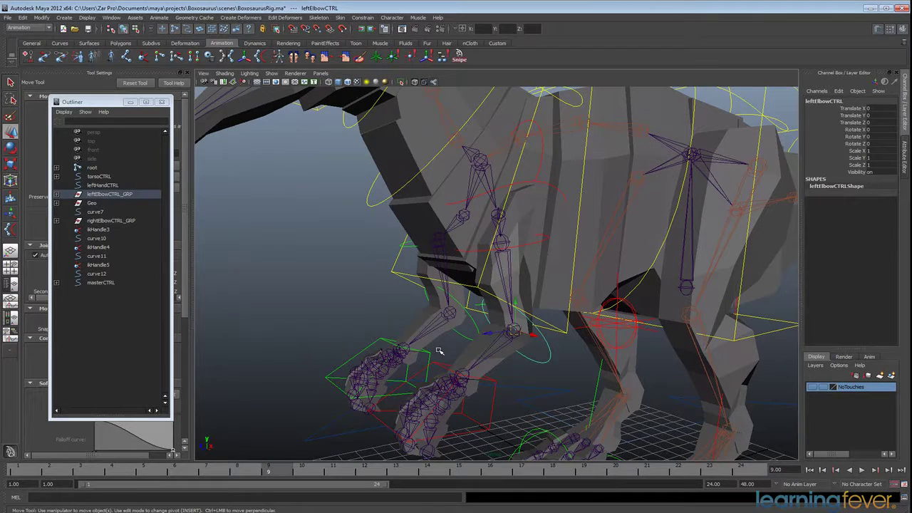
pyautogui.press('Up')
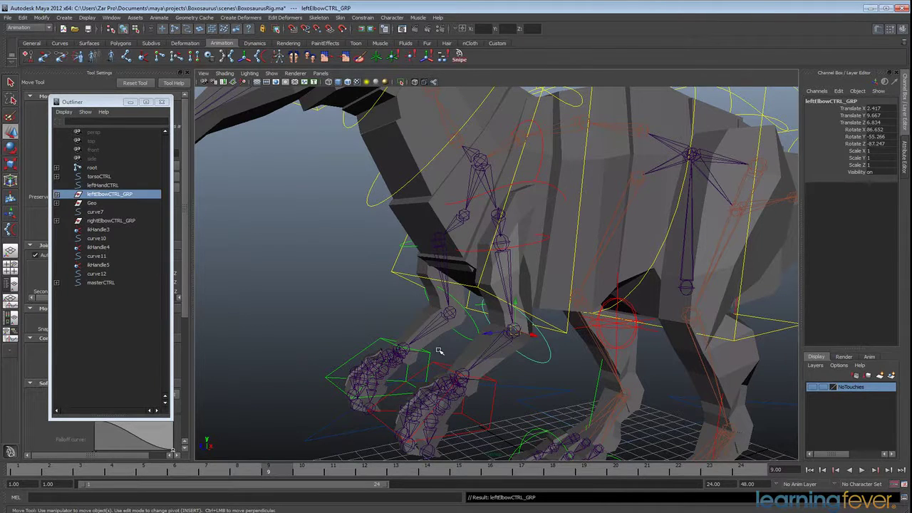
pyautogui.click(539, 242)
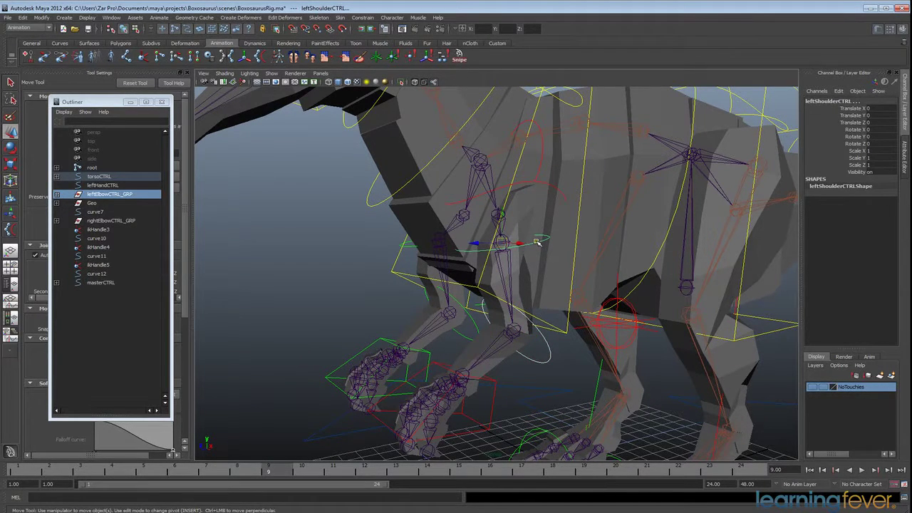
pyautogui.press('p')
# Parent leftHandCTRL, the box control around the left hand, to leftElbowCTRL.
pyautogui.keyDown('alt'); pyautogui.moveTo(530, 374); pyautogui.dragTo(506, 367); pyautogui.keyUp('alt')
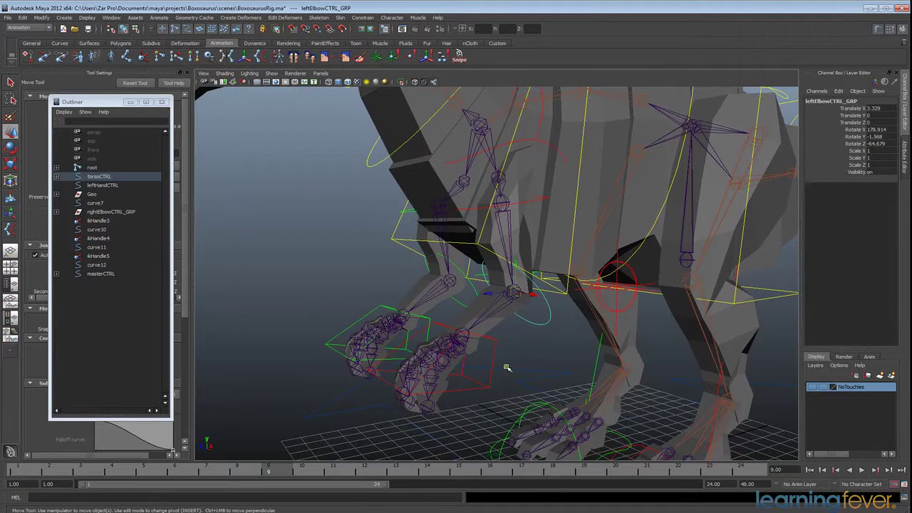
pyautogui.click(491, 372)
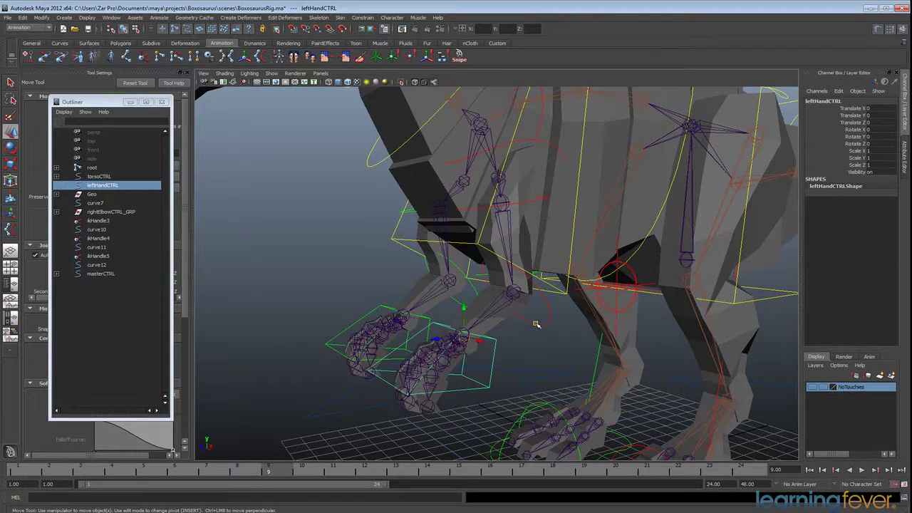
pyautogui.click(537, 324)
pyautogui.press('p')
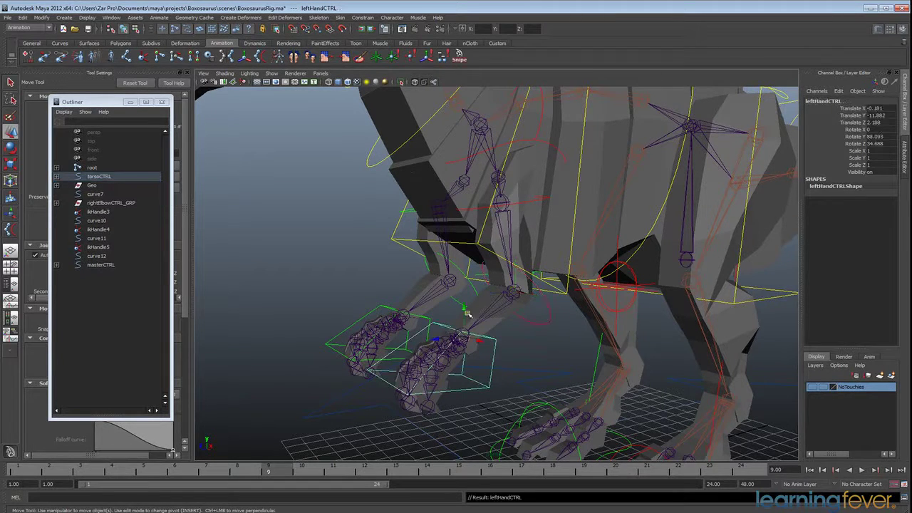
# Parent rightElbowCTRL_GRP to rightShoulderCTRL, and parent curve7, the box control around the right hand, to rightElbowCTRL.
pyautogui.keyDown('alt'); pyautogui.moveTo(468, 315); pyautogui.dragTo(530, 343); pyautogui.keyUp('alt')
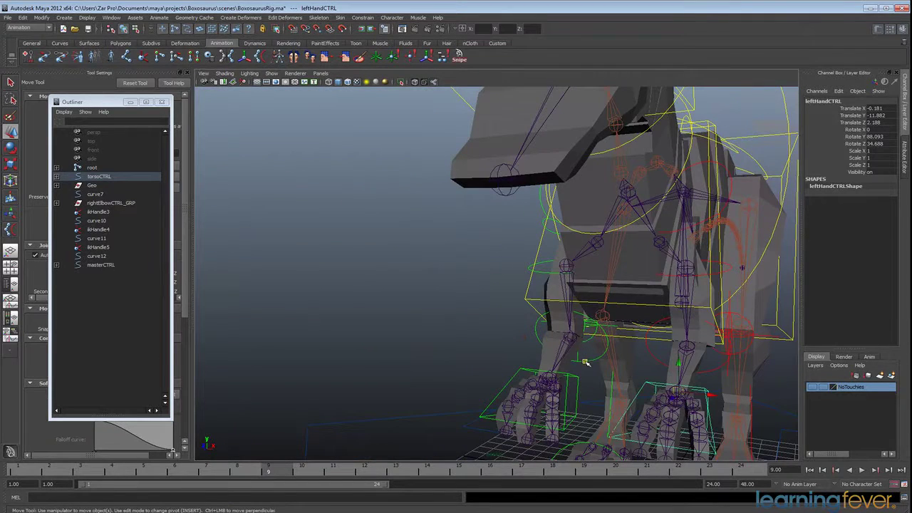
pyautogui.click(585, 362)
pyautogui.press('Up')
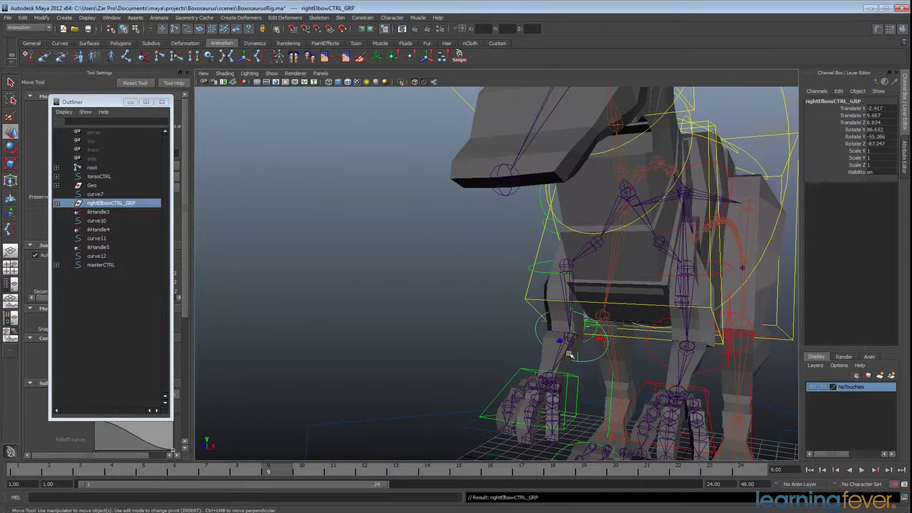
pyautogui.keyDown('shift'); pyautogui.click(528, 269); pyautogui.keyUp('shift')
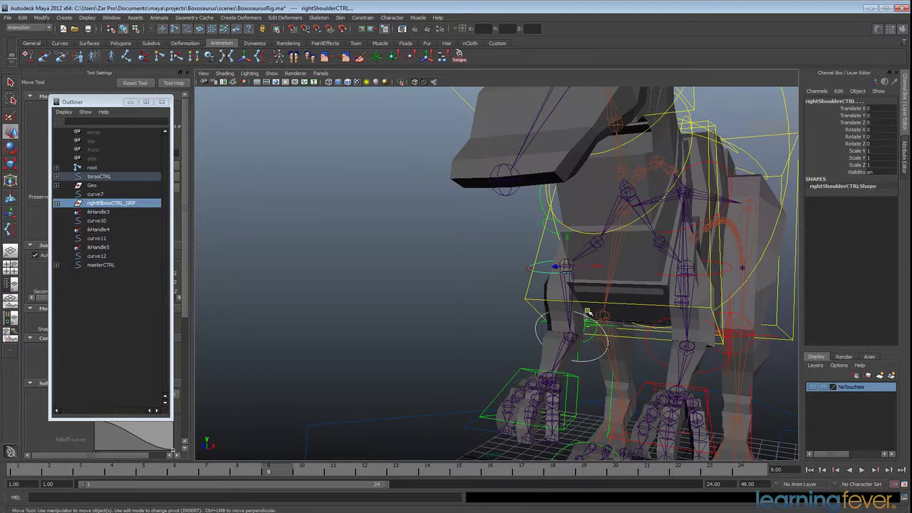
pyautogui.press('p')
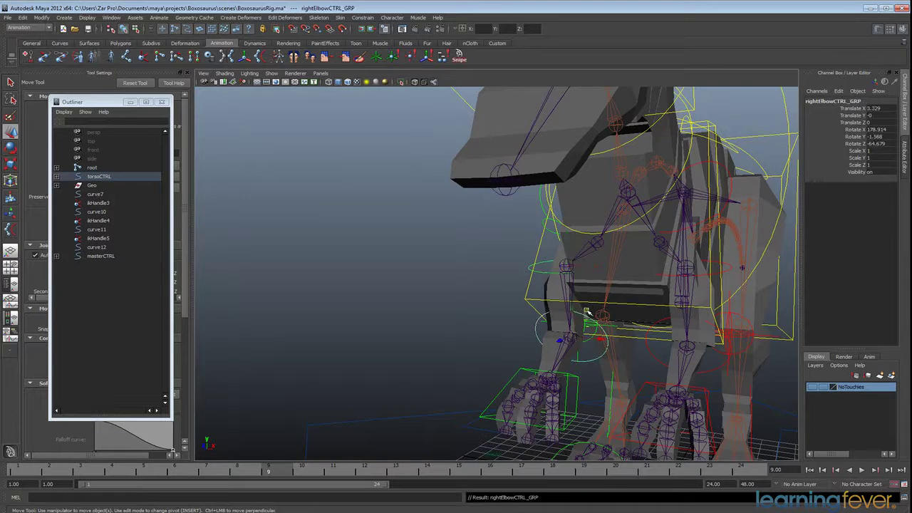
pyautogui.click(515, 373)
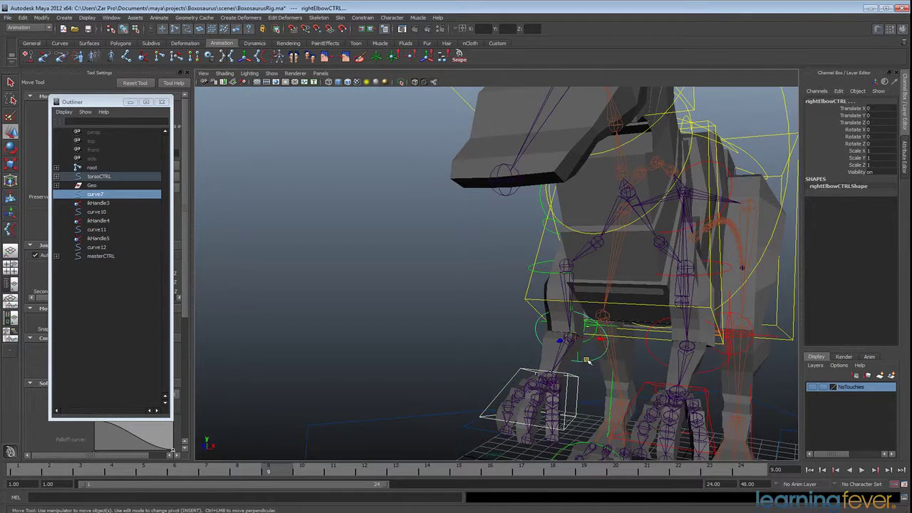
pyautogui.press('p')
# Parent torsoCTRL, the box control around the chest, to hipCTRL, the box control around the hips.
pyautogui.keyDown('alt'); pyautogui.moveTo(681, 367); pyautogui.dragTo(492, 361); pyautogui.keyUp('alt')
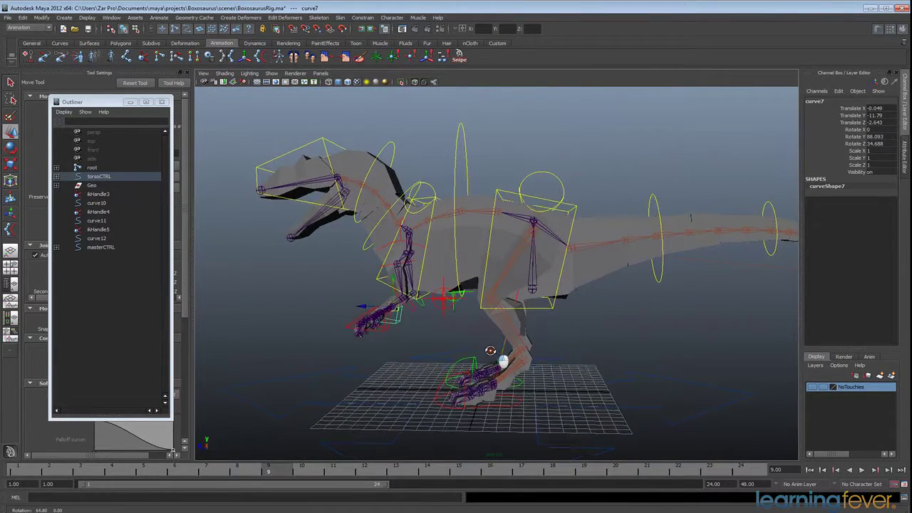
pyautogui.click(550, 309)
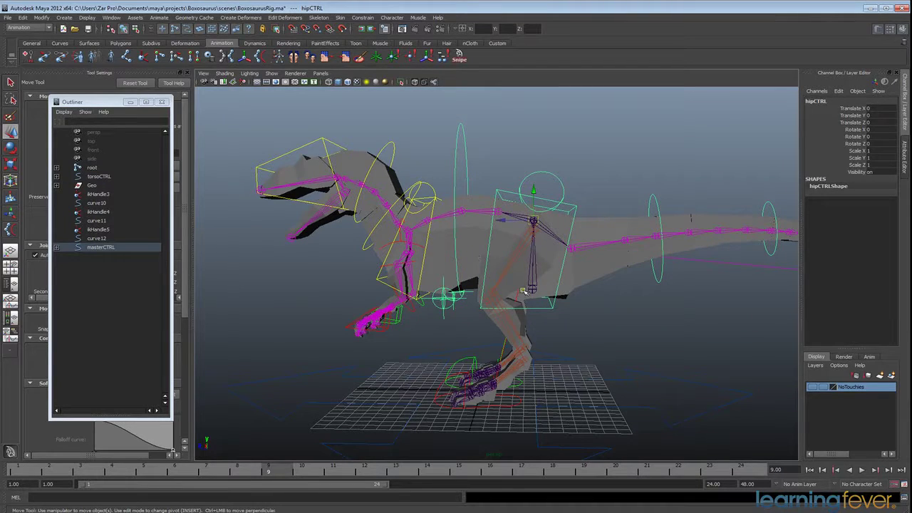
pyautogui.keyDown('alt'); pyautogui.moveTo(523, 291); pyautogui.dragTo(645, 312); pyautogui.keyUp('alt')
pyautogui.keyDown('alt'); pyautogui.moveTo(644, 311); pyautogui.dragTo(489, 316, button='middle'); pyautogui.keyUp('alt')
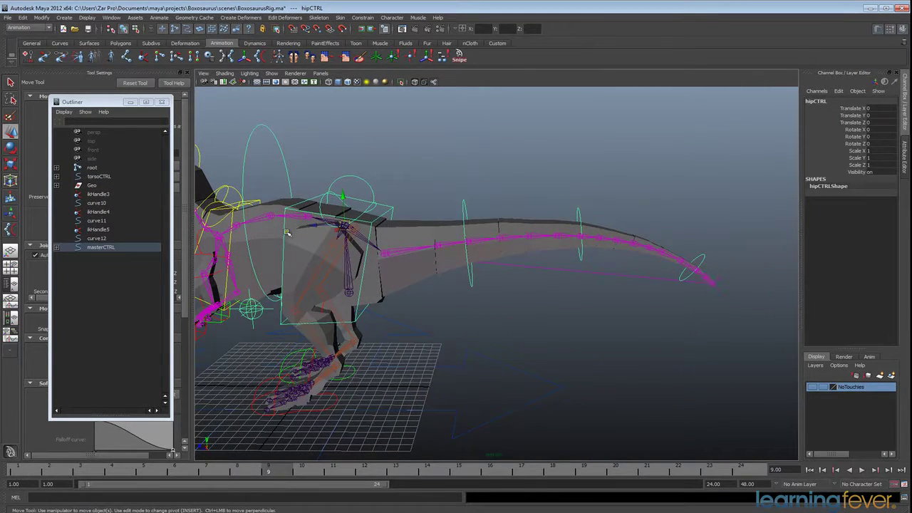
pyautogui.keyDown('alt'); pyautogui.moveTo(291, 267); pyautogui.dragTo(494, 283, button='middle'); pyautogui.keyUp('alt')
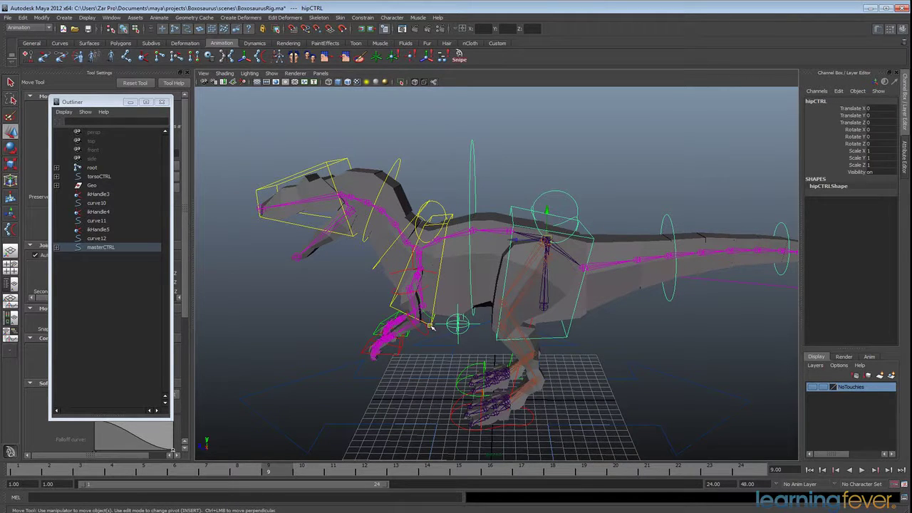
pyautogui.click(431, 327)
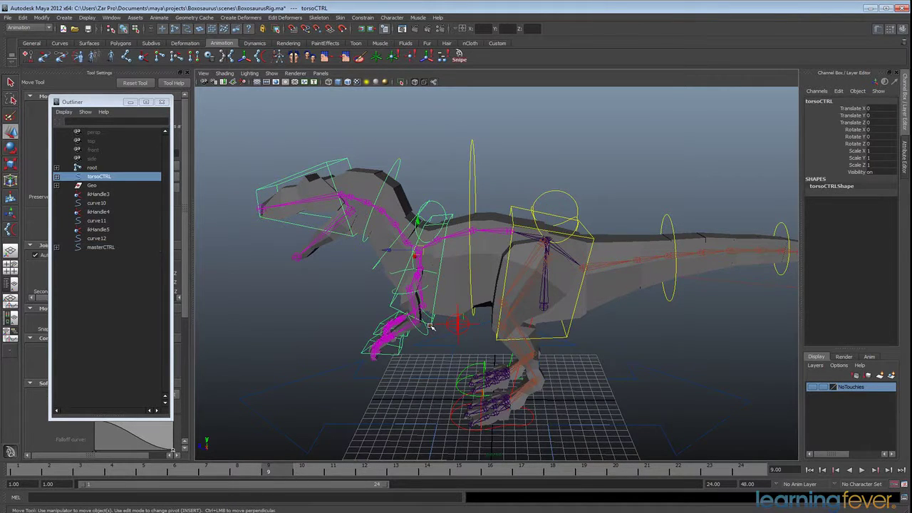
pyautogui.click(567, 335)
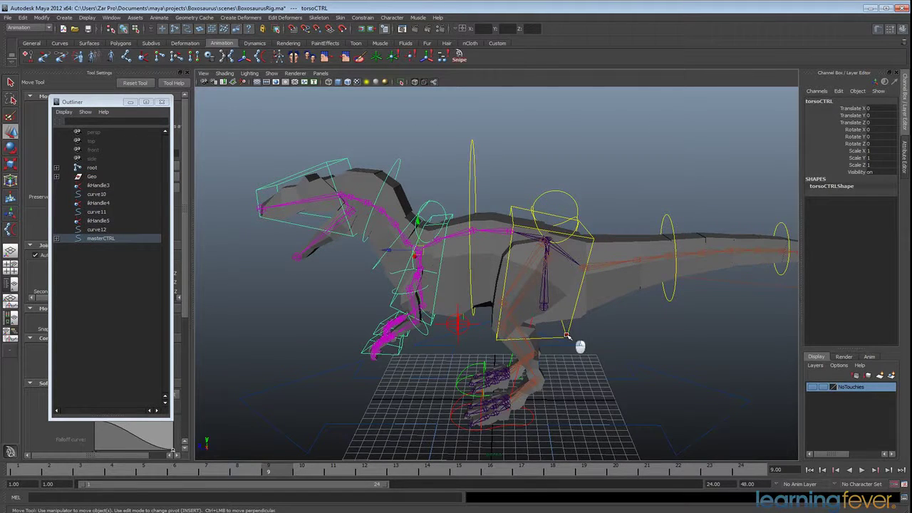
# Test the control hierarchy by moving masterCTRL, the four-arrow control on the ground, twice and undoing each move.
pyautogui.keyDown('alt'); pyautogui.moveTo(607, 351); pyautogui.dragTo(604, 332); pyautogui.keyUp('alt')
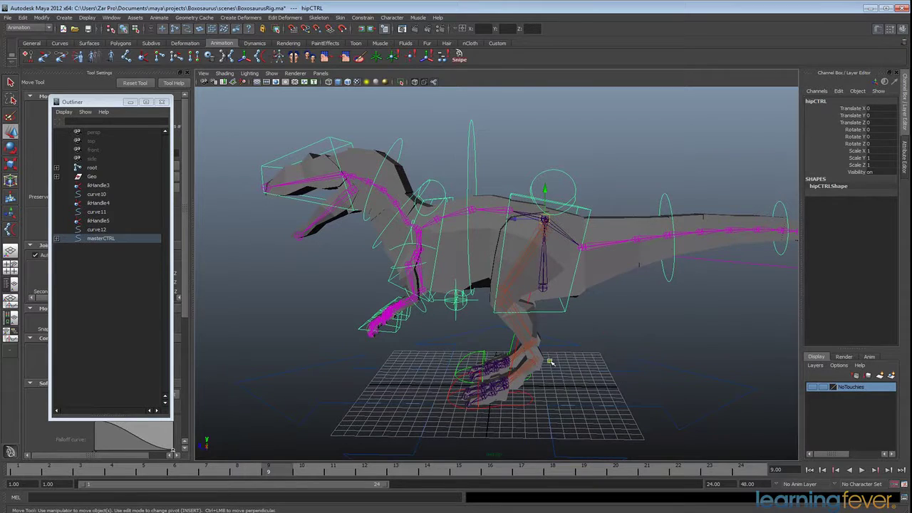
pyautogui.keyDown('alt'); pyautogui.moveTo(694, 250); pyautogui.dragTo(508, 259, button='middle'); pyautogui.keyUp('alt')
pyautogui.keyDown('alt'); pyautogui.moveTo(659, 260); pyautogui.dragTo(580, 280, button='right'); pyautogui.keyUp('alt')
pyautogui.keyDown('alt'); pyautogui.moveTo(581, 279); pyautogui.dragTo(666, 296, button='middle'); pyautogui.keyUp('alt')
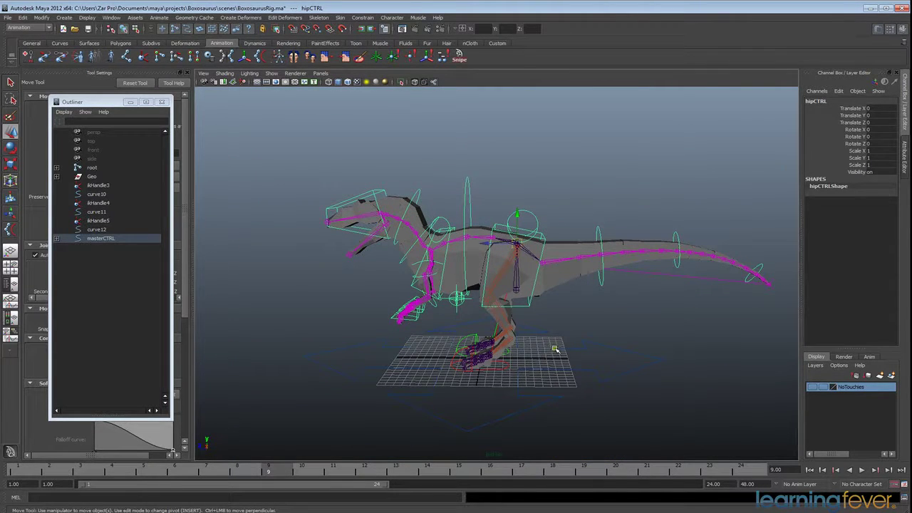
pyautogui.click(556, 350)
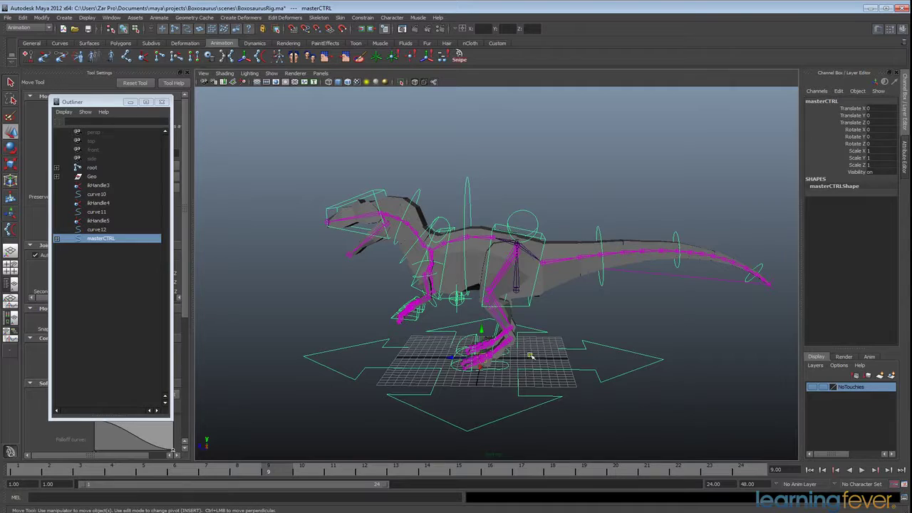
pyautogui.moveTo(482, 362)
pyautogui.mouseDown()
pyautogui.moveTo(526, 330)
pyautogui.moveTo(474, 366)
pyautogui.moveTo(463, 350)
pyautogui.moveTo(479, 363)
pyautogui.moveTo(500, 354)
pyautogui.moveTo(475, 368)
pyautogui.moveTo(453, 349)
pyautogui.moveTo(455, 359)
pyautogui.moveTo(478, 364)
pyautogui.mouseUp()
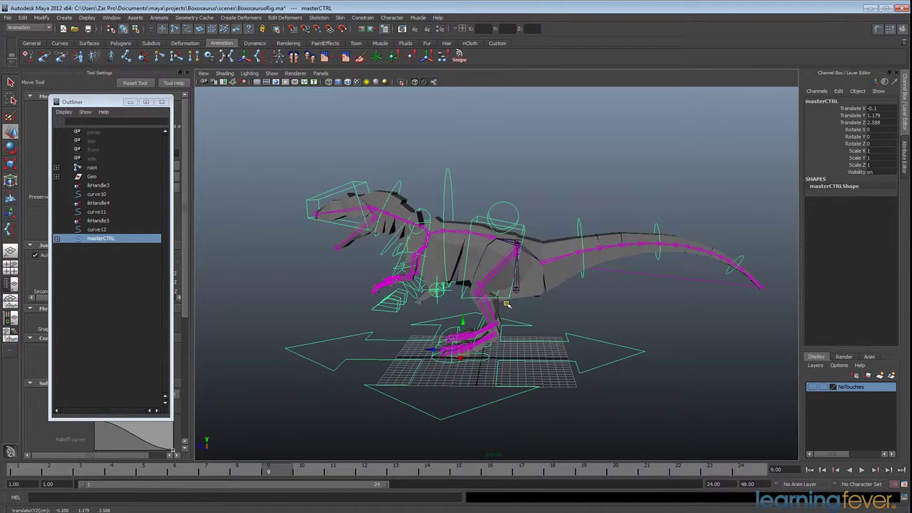
pyautogui.hotkey('ctrl', 'z')
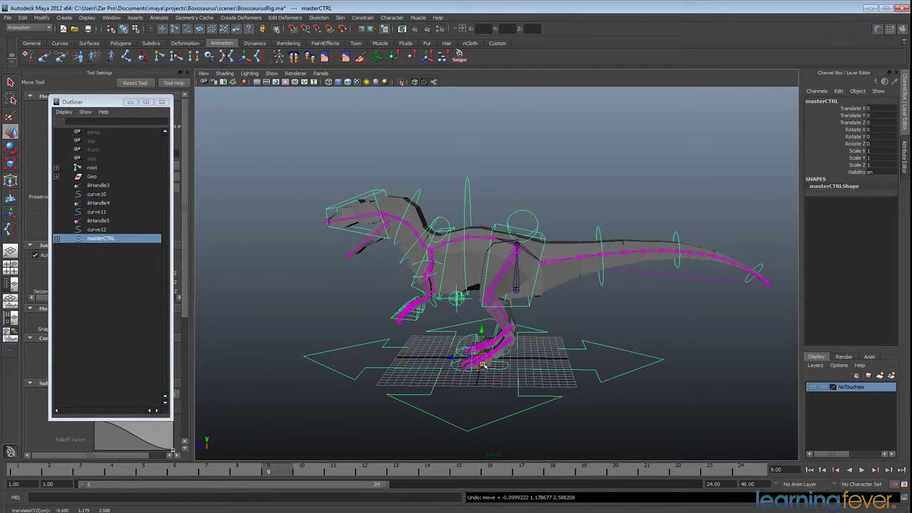
pyautogui.moveTo(482, 366); pyautogui.dragTo(464, 350)
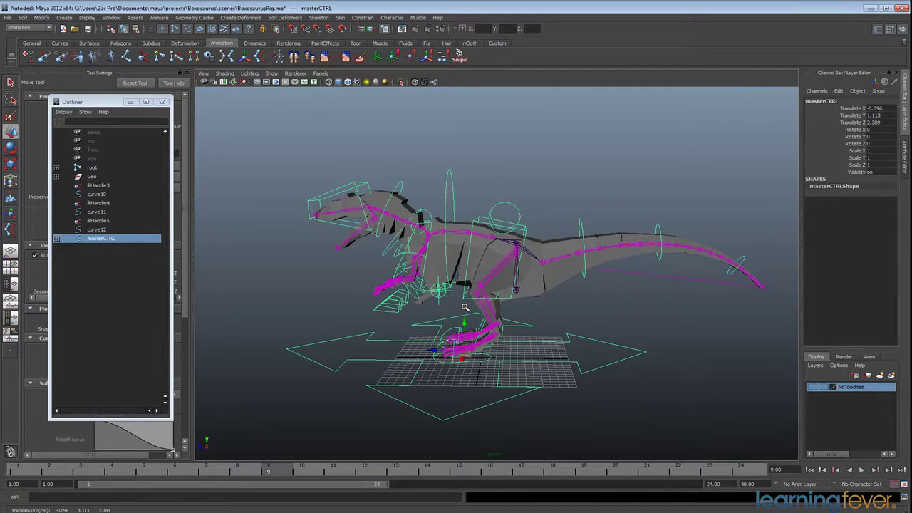
pyautogui.press('z')
# Parent polySurface87, the right forearm geometry, to the rightElbow joint.
pyautogui.keyDown('alt'); pyautogui.moveTo(466, 310); pyautogui.dragTo(514, 371); pyautogui.keyUp('alt')
pyautogui.scroll(5, 540, 331)
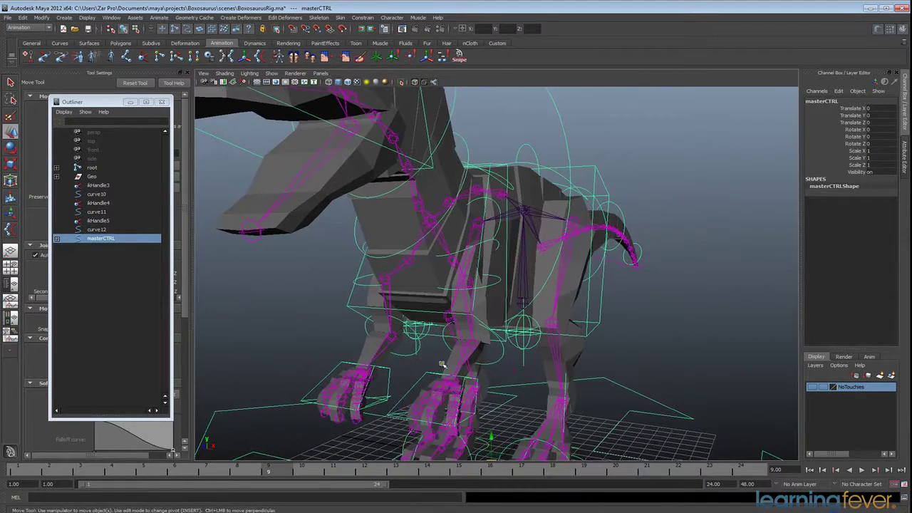
pyautogui.click(397, 360)
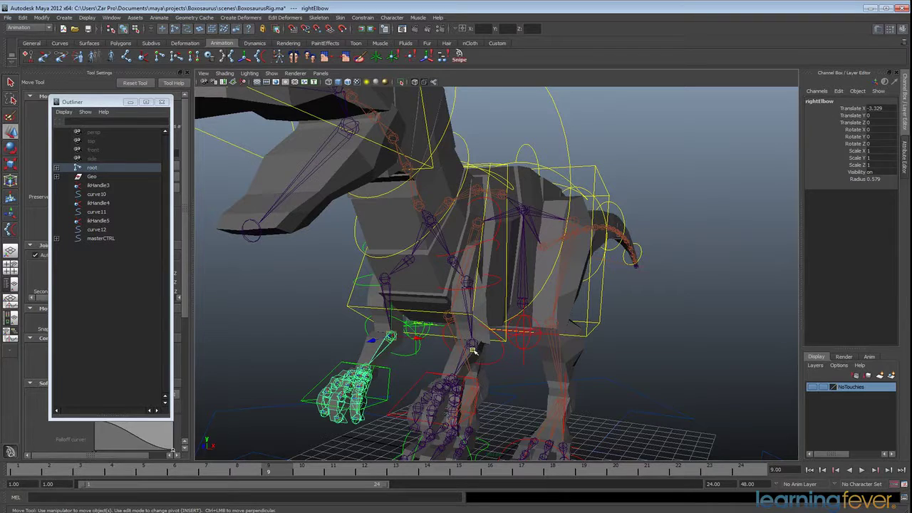
pyautogui.click(473, 350)
pyautogui.keyDown('alt'); pyautogui.moveTo(432, 354); pyautogui.dragTo(507, 357); pyautogui.keyUp('alt')
pyautogui.click(467, 354)
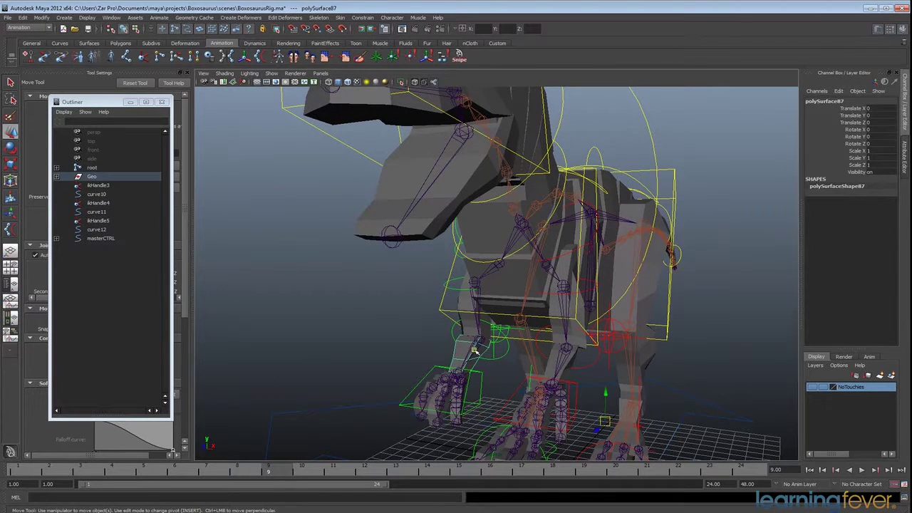
pyautogui.click(475, 351)
pyautogui.press('p')
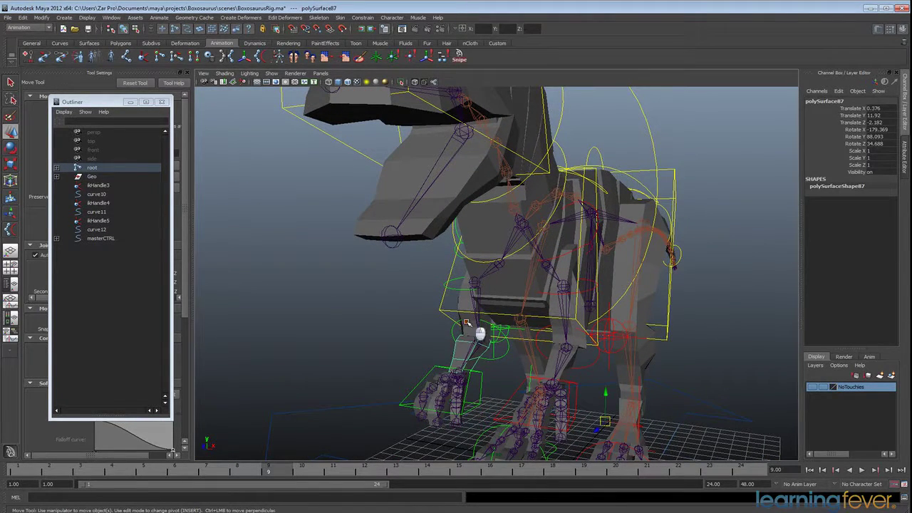
# Parent polySurface86, the right upper-arm geometry, to the rightShoulder joint.
pyautogui.click(470, 308)
pyautogui.keyDown('shift'); pyautogui.click(472, 300); pyautogui.keyUp('shift')
pyautogui.click(495, 268)
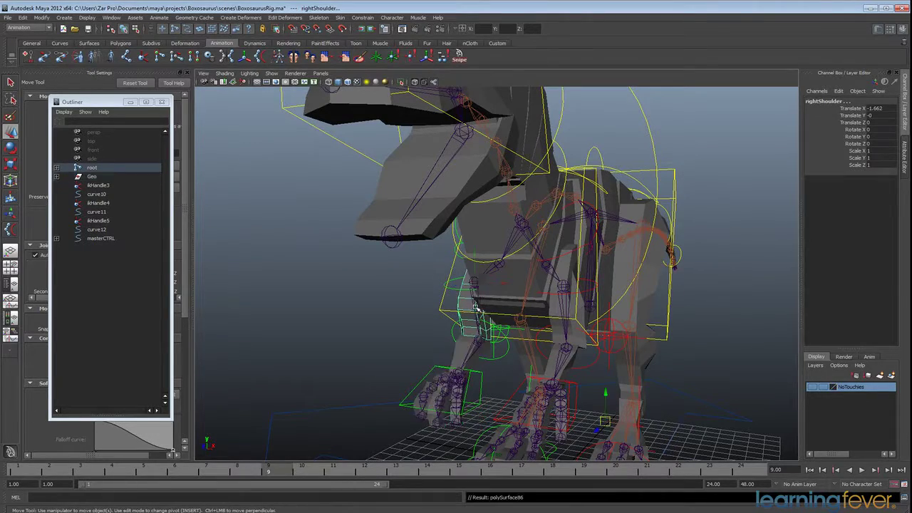
# Parent the root joint of the skeleton to hipSwayCTRL, the circle control above the hips.
pyautogui.keyDown('alt'); pyautogui.moveTo(544, 341); pyautogui.dragTo(572, 247); pyautogui.keyUp('alt')
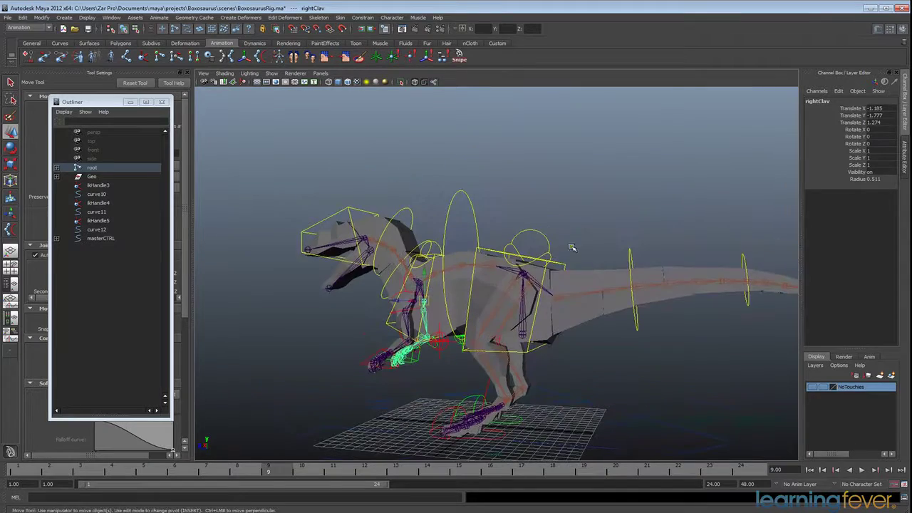
pyautogui.click(582, 222)
pyautogui.scroll(3, 556, 312)
pyautogui.scroll(2, 596, 314)
pyautogui.keyDown('alt'); pyautogui.moveTo(596, 315); pyautogui.dragTo(537, 316, button='middle'); pyautogui.keyUp('alt')
pyautogui.keyDown('alt'); pyautogui.moveTo(537, 315); pyautogui.dragTo(550, 318); pyautogui.keyUp('alt')
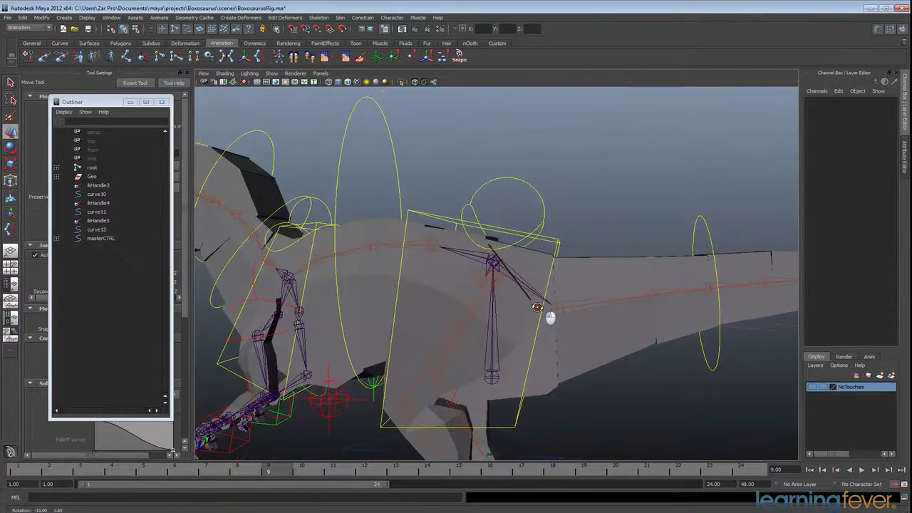
pyautogui.click(501, 370)
pyautogui.keyDown('alt'); pyautogui.moveTo(503, 309); pyautogui.dragTo(534, 313, button='middle'); pyautogui.keyUp('alt')
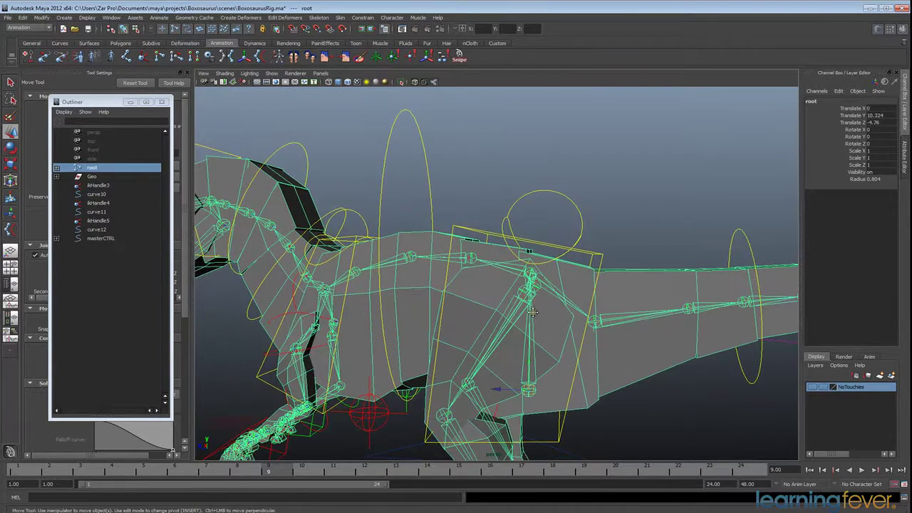
pyautogui.click(581, 213)
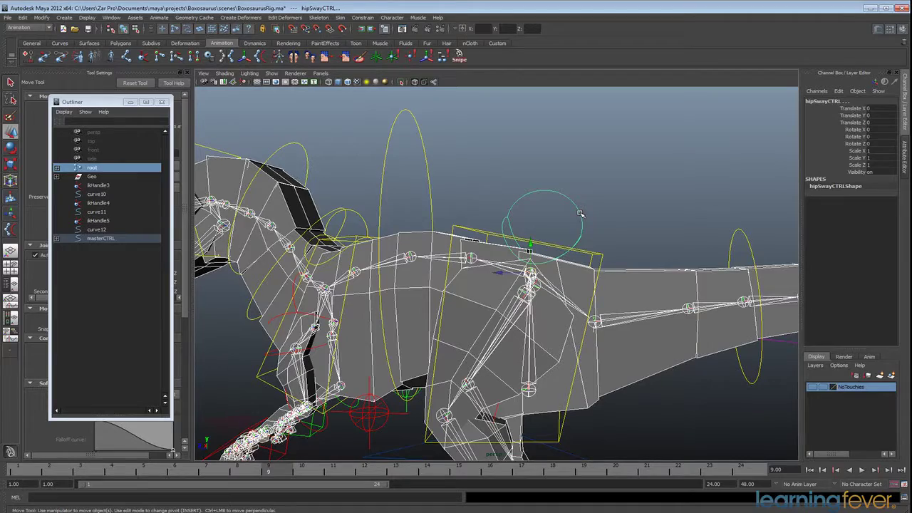
pyautogui.press('p')
pyautogui.click(630, 200)
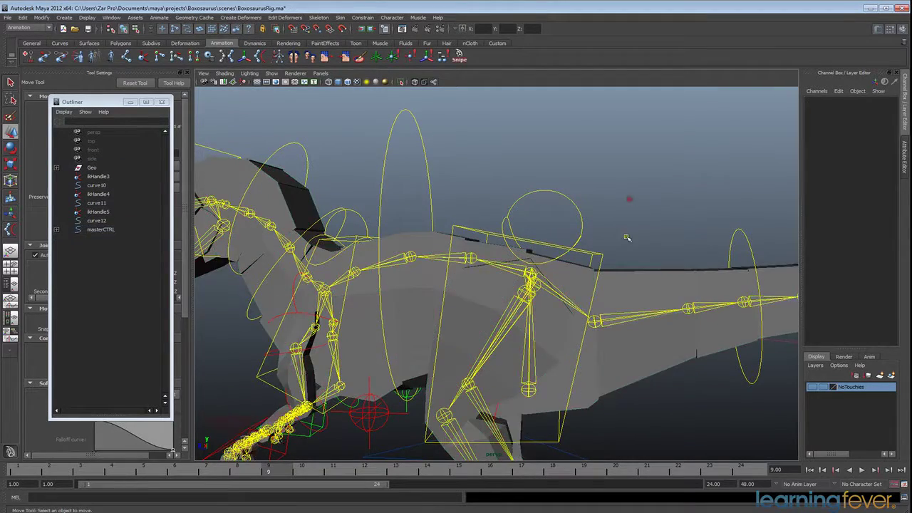
# Test the connected skeleton by moving hipCTRL, the box control around the hips, and undo the move.
pyautogui.scroll(-5, 627, 238)
pyautogui.keyDown('alt'); pyautogui.moveTo(599, 314); pyautogui.dragTo(568, 265, button='middle'); pyautogui.keyUp('alt')
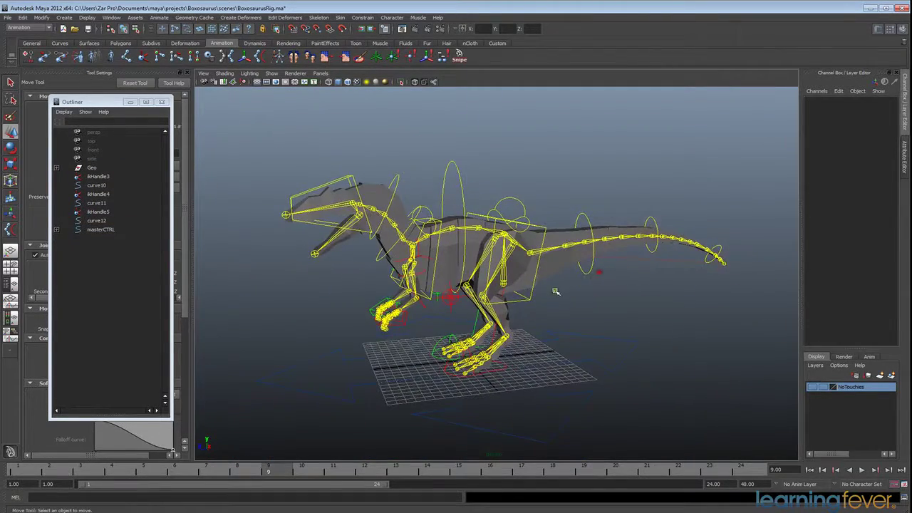
pyautogui.scroll(2, 564, 300)
pyautogui.scroll(2, 549, 275)
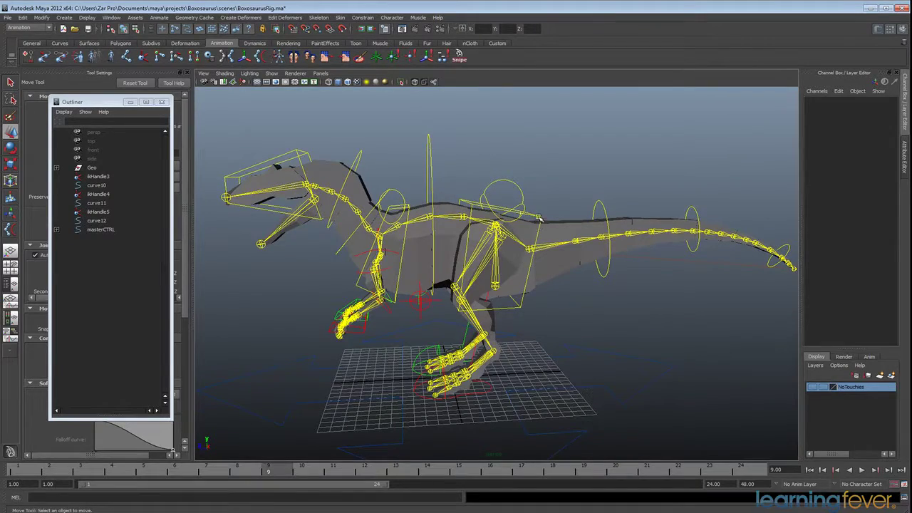
pyautogui.click(539, 220)
pyautogui.moveTo(498, 225); pyautogui.dragTo(536, 226)
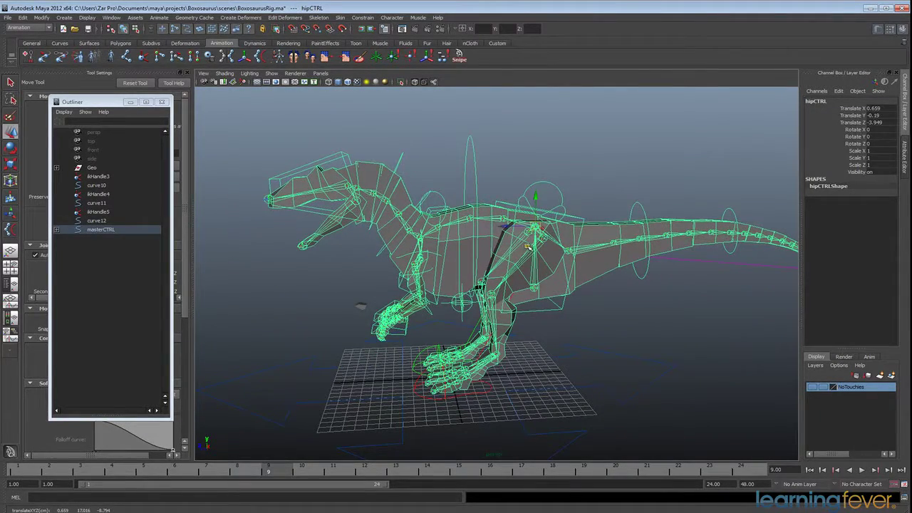
pyautogui.hotkey('ctrl', 'z')
# Parent polySurface91, the unattached palm geometry of the right hand, to the rightHand joint.
pyautogui.keyDown('alt'); pyautogui.moveTo(458, 280); pyautogui.dragTo(526, 295); pyautogui.keyUp('alt')
pyautogui.scroll(3, 524, 295)
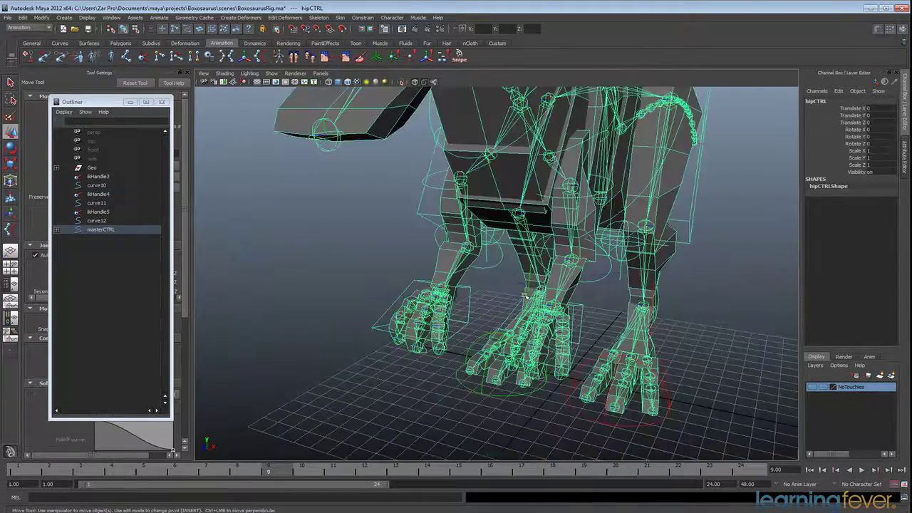
pyautogui.scroll(8, 524, 295)
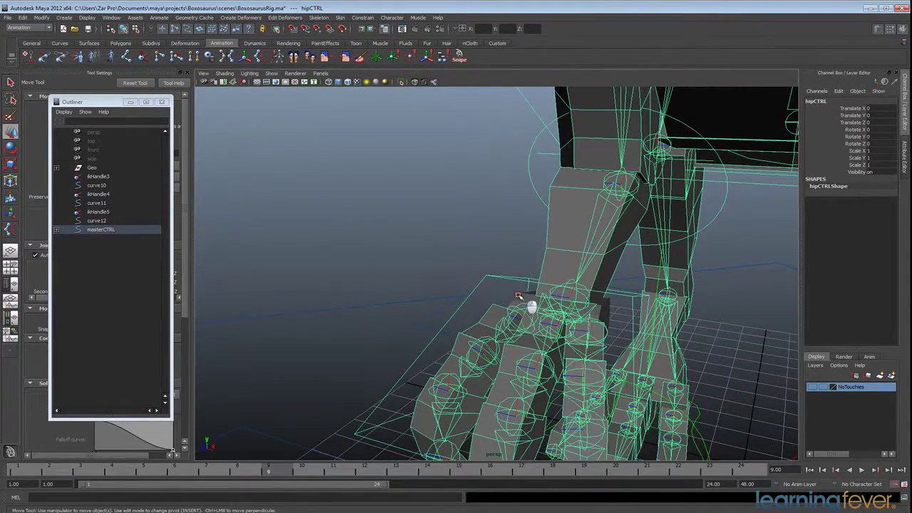
pyautogui.click(582, 313)
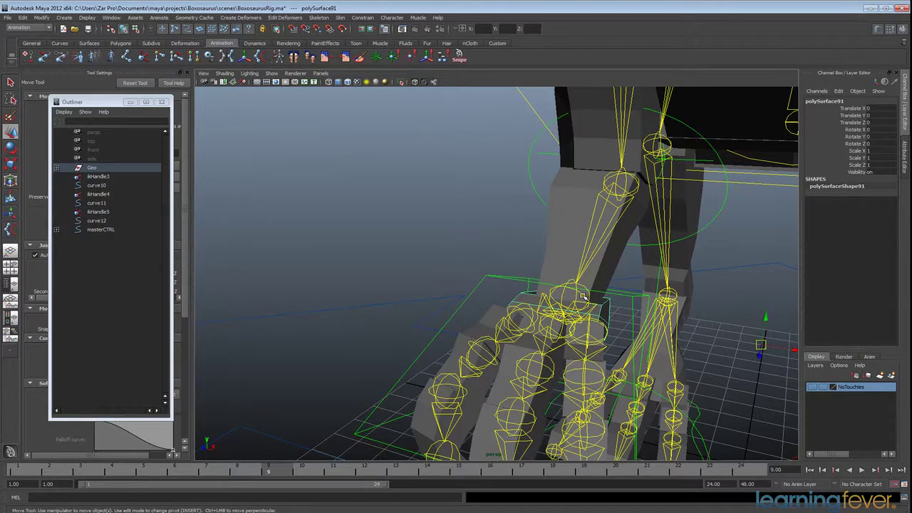
pyautogui.click(589, 302)
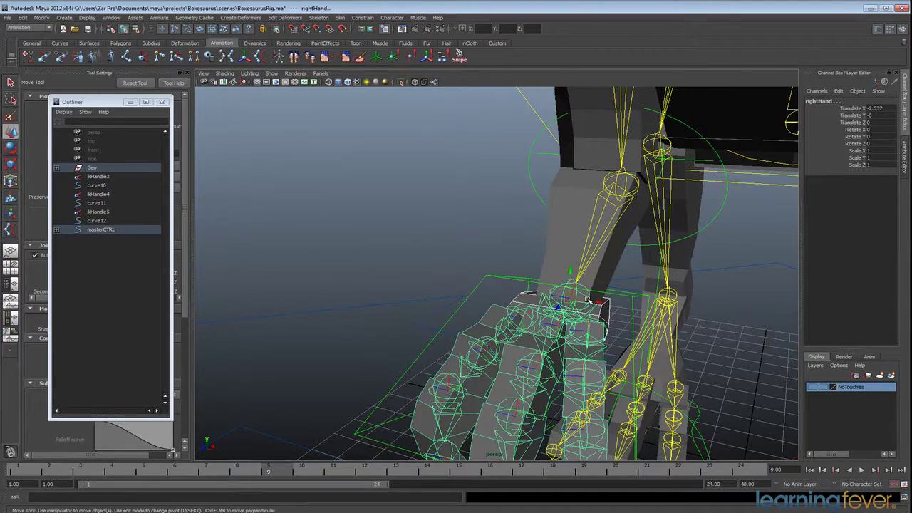
pyautogui.press('p')
pyautogui.scroll(-8, 587, 299)
pyautogui.keyDown('alt'); pyautogui.moveTo(748, 306); pyautogui.dragTo(623, 255); pyautogui.keyUp('alt')
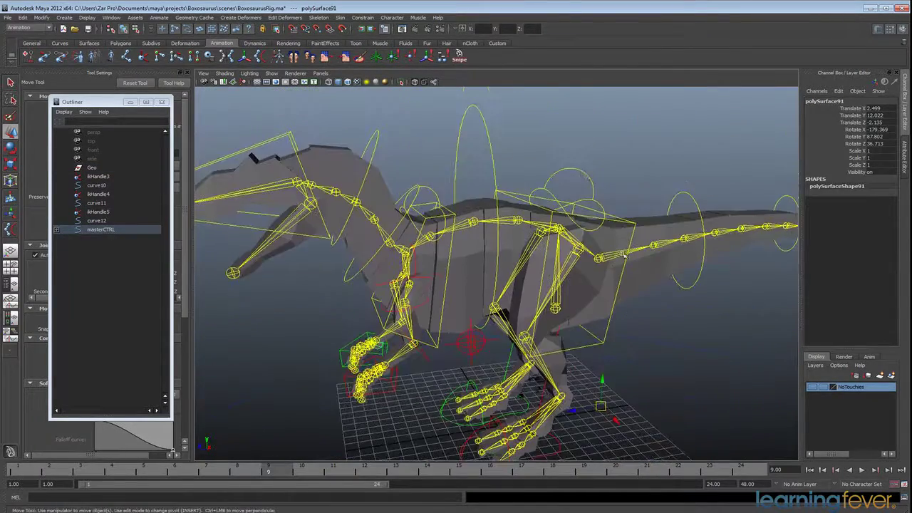
# Move hipCTRL backward and down to test how the body follows while the feet stay planted.
pyautogui.keyDown('alt'); pyautogui.moveTo(635, 267); pyautogui.dragTo(521, 245, button='right'); pyautogui.keyUp('alt')
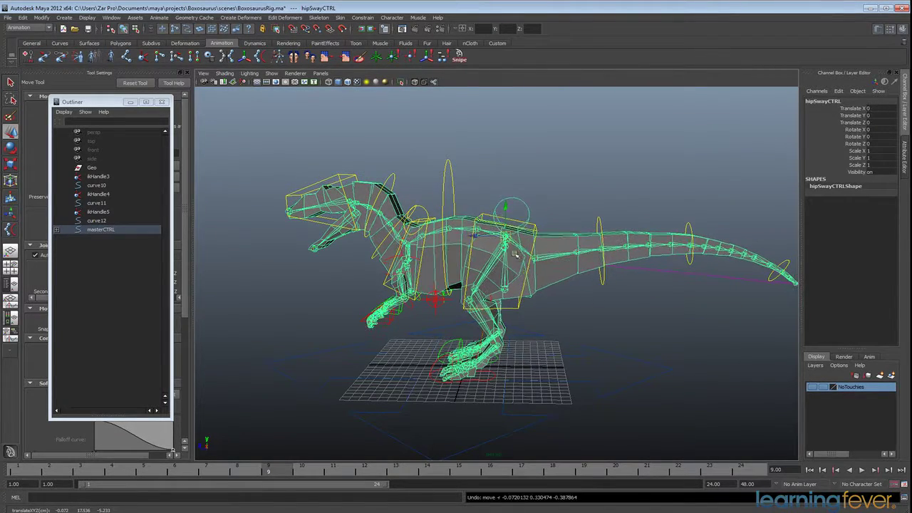
pyautogui.click(520, 281)
pyautogui.moveTo(507, 238); pyautogui.dragTo(533, 256)
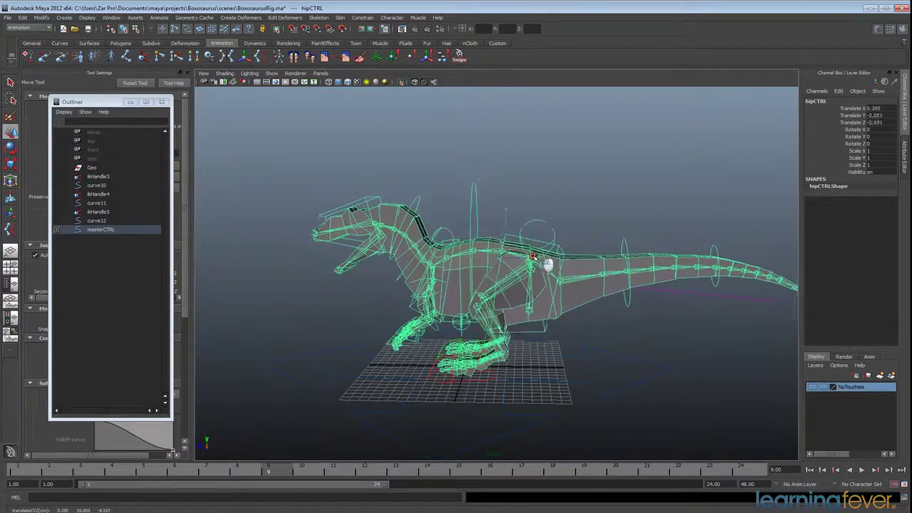
# Test moving and uniformly scaling the whole rig with masterCTRL, undoing each change.
pyautogui.click(546, 383)
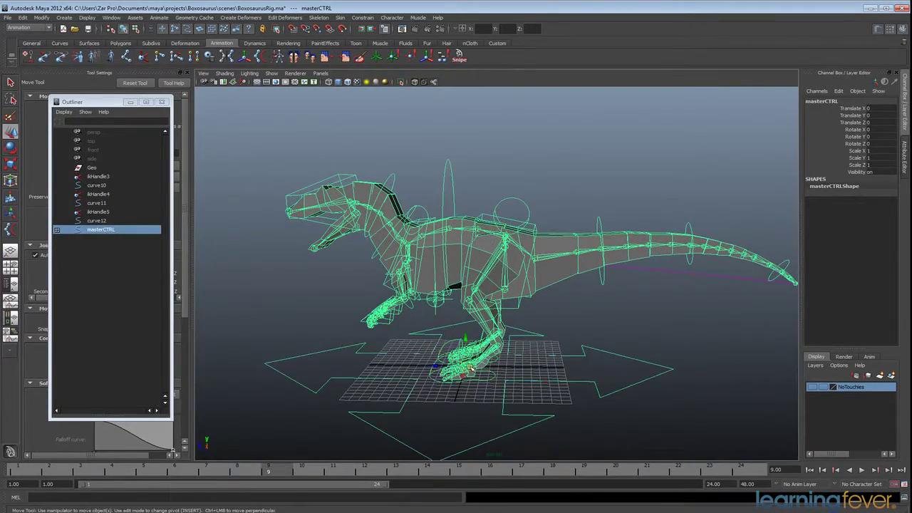
pyautogui.moveTo(471, 368); pyautogui.dragTo(220, 360)
pyautogui.hotkey('ctrl', 'z')
pyautogui.press('r')
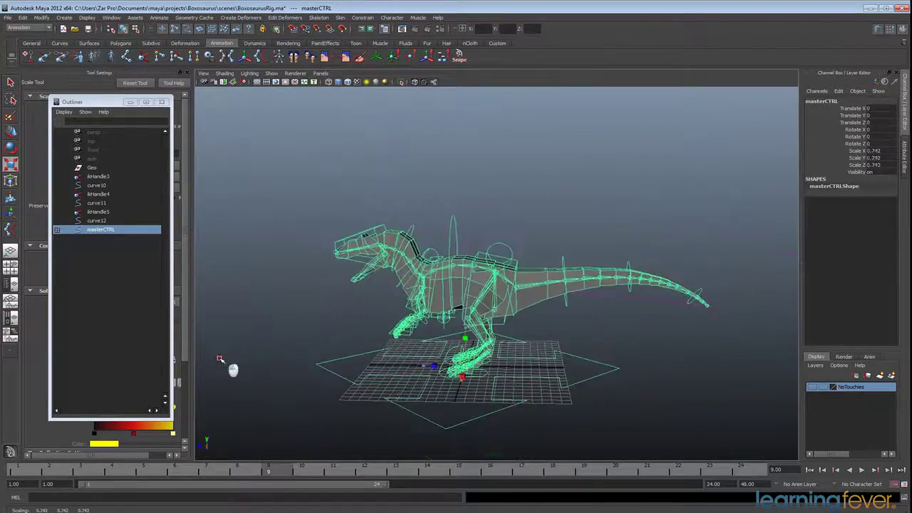
pyautogui.hotkey('ctrl', 'z')
# Switch back to the Move tool, shift hipCTRL around to check the whole body again, and undo the move.
pyautogui.keyDown('alt'); pyautogui.moveTo(537, 320); pyautogui.dragTo(534, 326); pyautogui.keyUp('alt')
pyautogui.keyDown('alt'); pyautogui.moveTo(535, 327); pyautogui.dragTo(555, 347, button='right'); pyautogui.keyUp('alt')
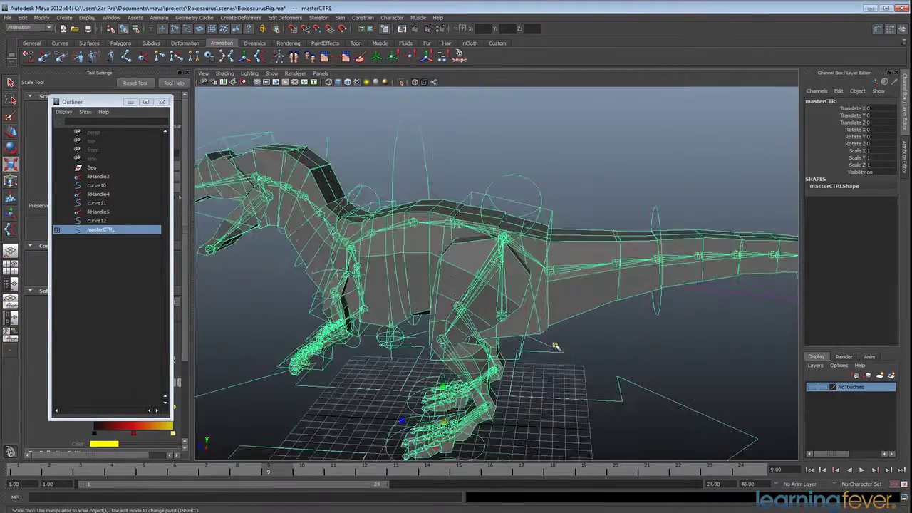
pyautogui.keyDown('alt'); pyautogui.moveTo(556, 346); pyautogui.dragTo(592, 324); pyautogui.keyUp('alt')
pyautogui.click(591, 308)
pyautogui.scroll(-4, 598, 324)
pyautogui.press('w')
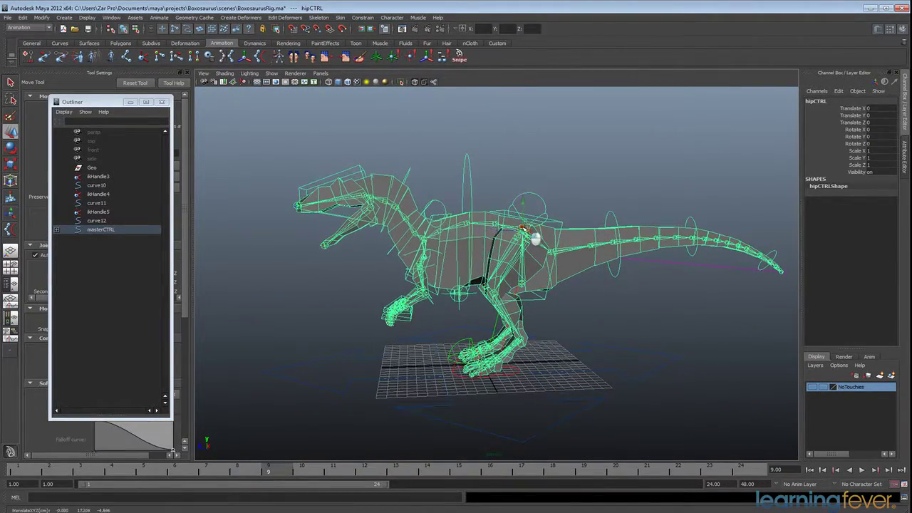
pyautogui.moveTo(535, 239)
pyautogui.mouseDown()
pyautogui.moveTo(482, 228)
pyautogui.moveTo(475, 254)
pyautogui.moveTo(484, 266)
pyautogui.moveTo(545, 273)
pyautogui.moveTo(550, 228)
pyautogui.moveTo(565, 216)
pyautogui.moveTo(515, 255)
pyautogui.moveTo(491, 244)
pyautogui.moveTo(441, 252)
pyautogui.moveTo(510, 263)
pyautogui.moveTo(537, 251)
pyautogui.moveTo(542, 234)
pyautogui.mouseUp()
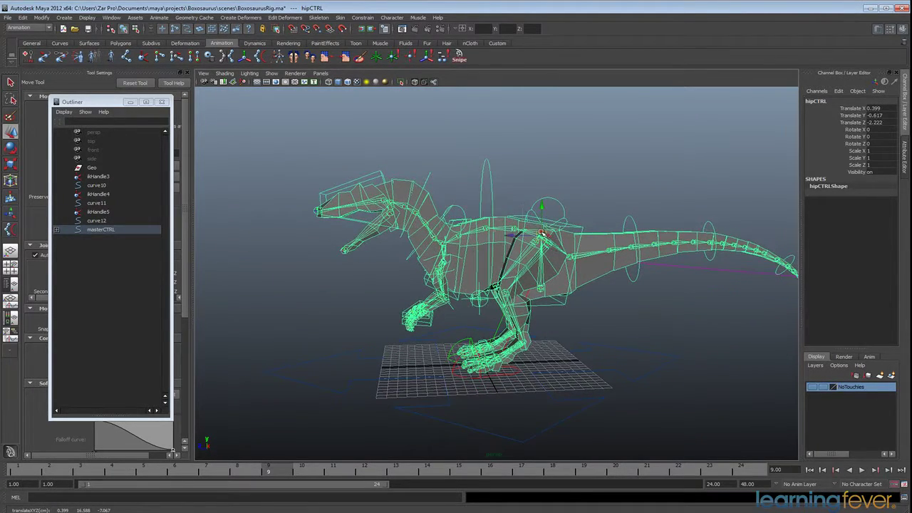
pyautogui.hotkey('ctrl', 'z')
# Test headCTRL, the box control around the head, by moving and rotating it, undoing each change.
pyautogui.click(372, 192)
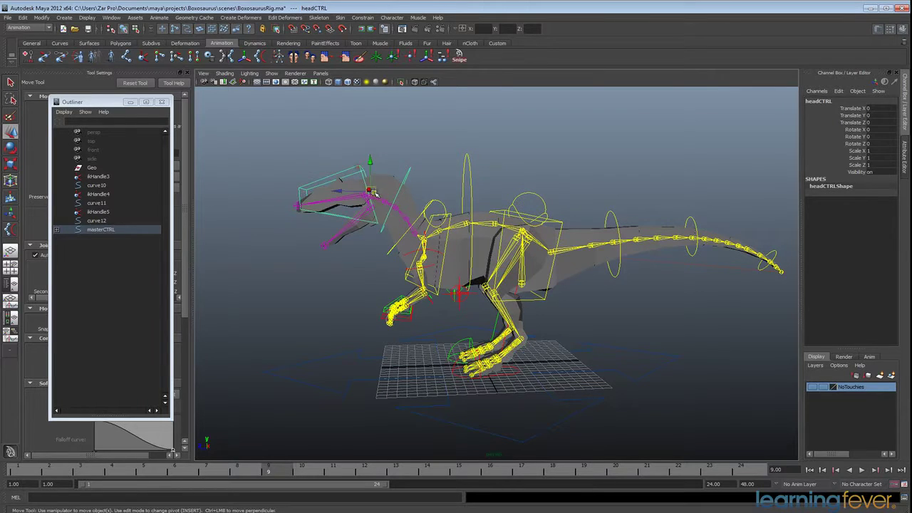
pyautogui.moveTo(364, 231); pyautogui.dragTo(361, 223)
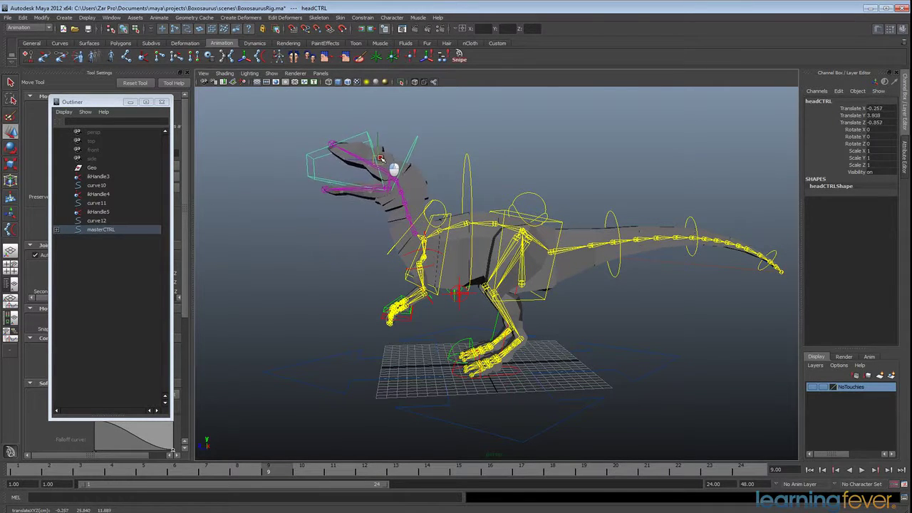
pyautogui.press('e')
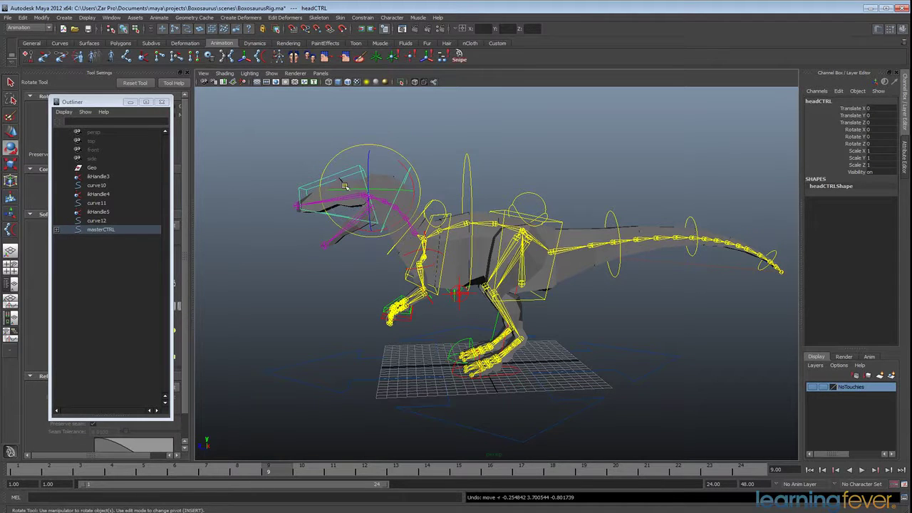
pyautogui.moveTo(376, 192); pyautogui.dragTo(377, 181)
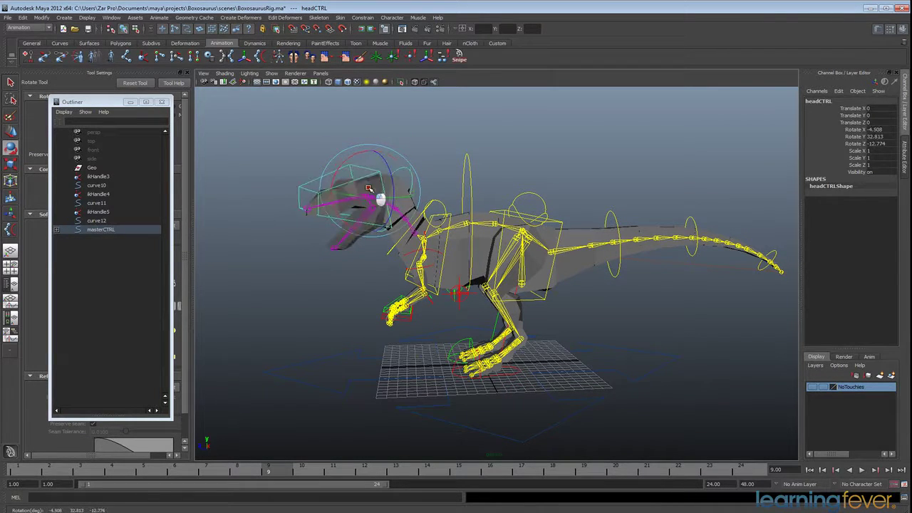
pyautogui.hotkey('ctrl', 'z')
# Examine the neck controls neckCTRL02 and neckCTRL01 and the joints they drive, and clear the selection.
pyautogui.keyDown('alt'); pyautogui.moveTo(436, 213); pyautogui.dragTo(437, 235); pyautogui.keyUp('alt')
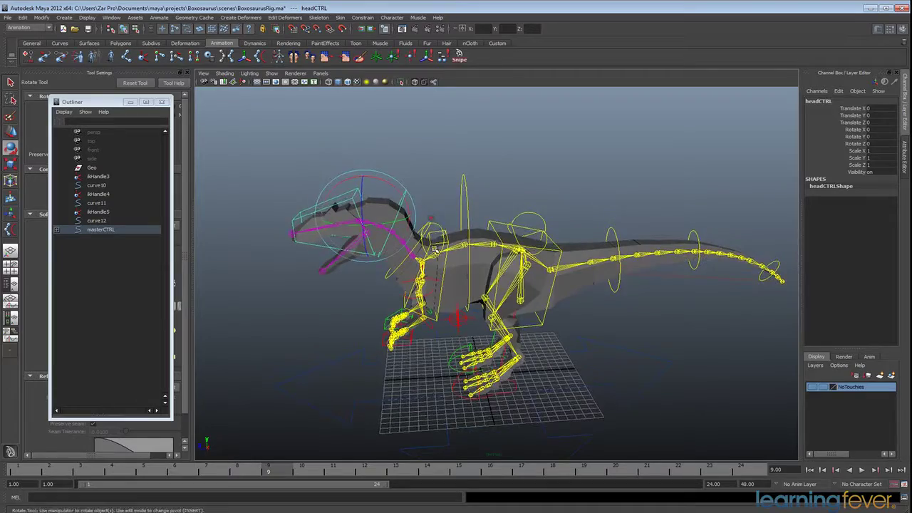
pyautogui.keyDown('alt'); pyautogui.moveTo(437, 235); pyautogui.dragTo(460, 272, button='middle'); pyautogui.keyUp('alt')
pyautogui.keyDown('alt'); pyautogui.moveTo(460, 272); pyautogui.dragTo(534, 278, button='right'); pyautogui.keyUp('alt')
pyautogui.keyDown('alt'); pyautogui.moveTo(385, 277); pyautogui.dragTo(481, 284, button='middle'); pyautogui.keyUp('alt')
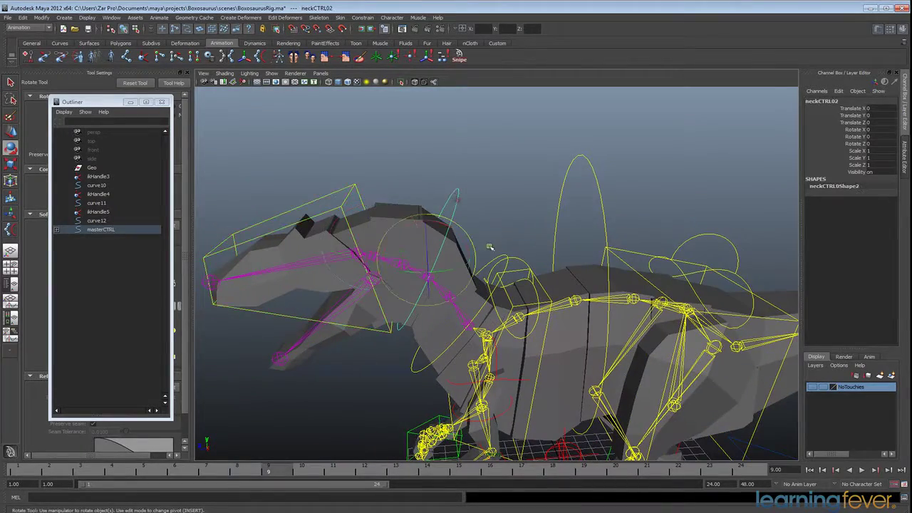
pyautogui.click(508, 261)
pyautogui.keyDown('alt'); pyautogui.moveTo(508, 261); pyautogui.dragTo(287, 222); pyautogui.keyUp('alt')
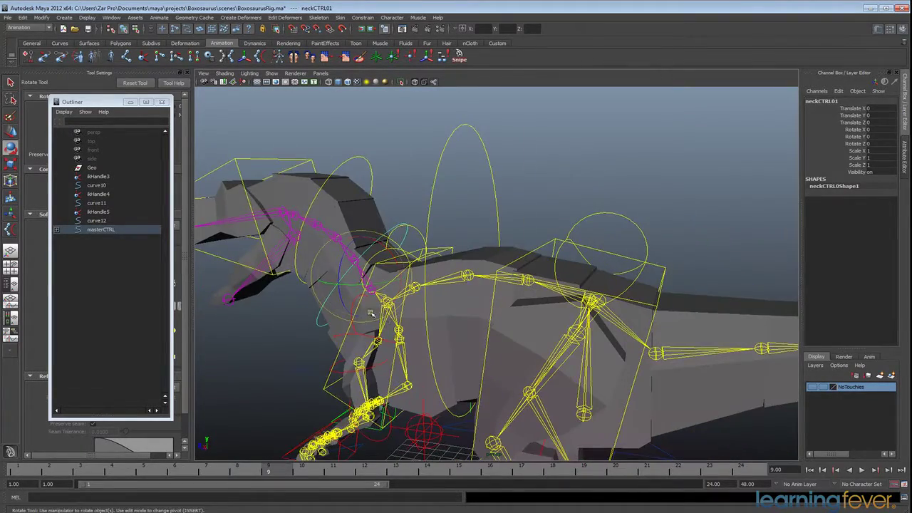
pyautogui.keyDown('alt'); pyautogui.moveTo(371, 313); pyautogui.dragTo(562, 302); pyautogui.keyUp('alt')
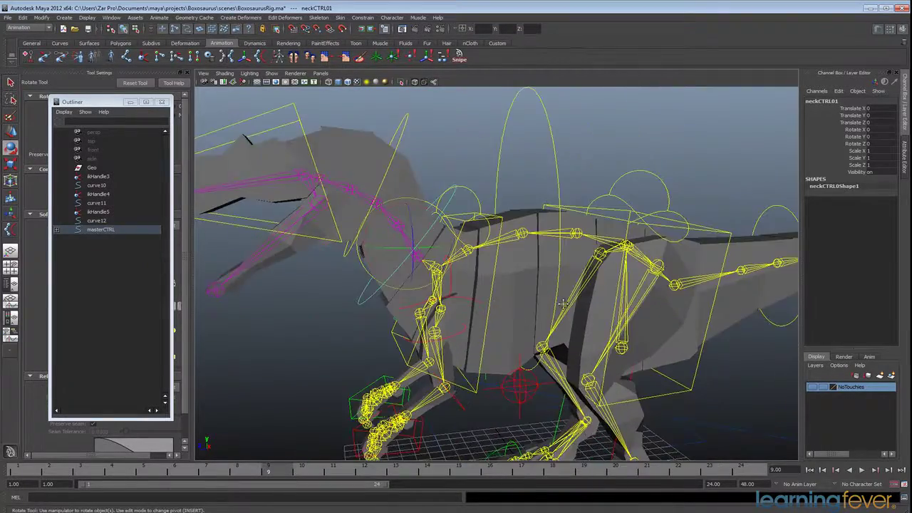
pyautogui.scroll(-4, 563, 303)
pyautogui.keyDown('alt'); pyautogui.moveTo(624, 352); pyautogui.dragTo(615, 347); pyautogui.keyUp('alt')
pyautogui.click(664, 352)
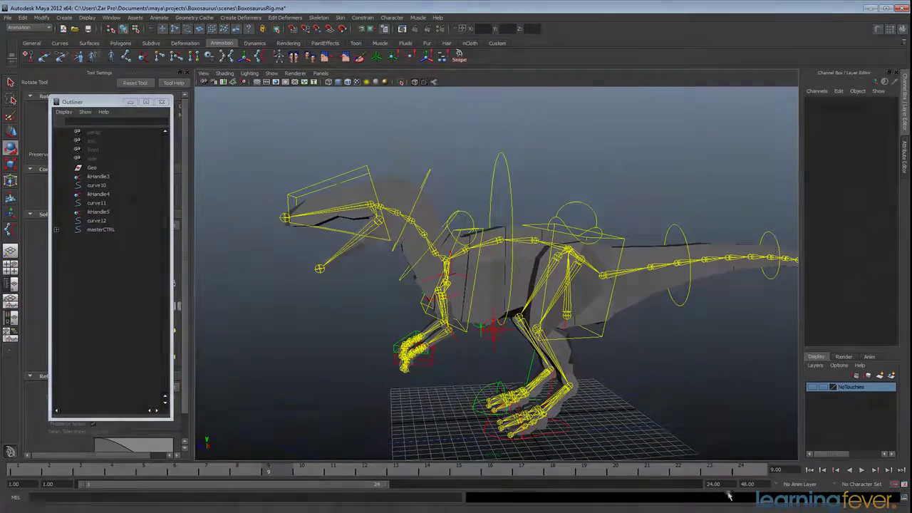